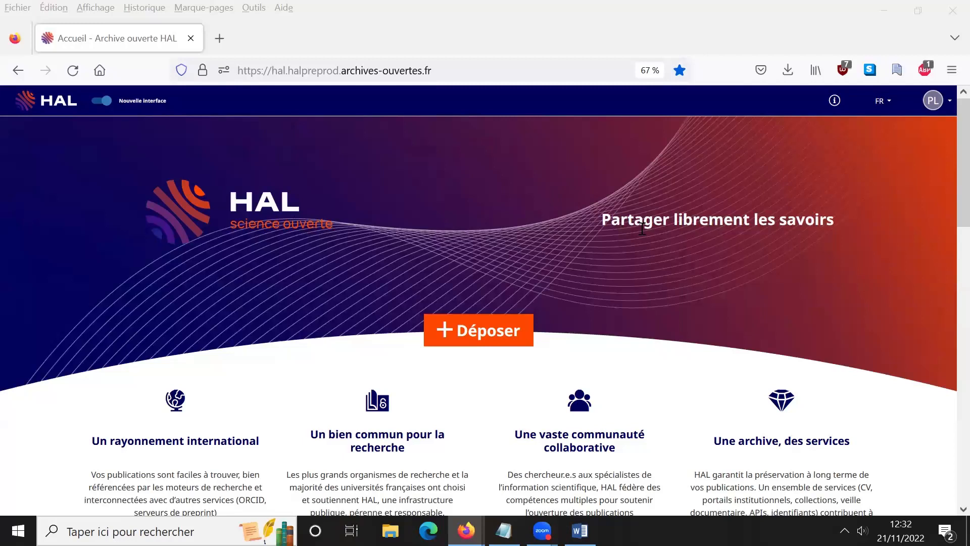
pyautogui.click(933, 105)
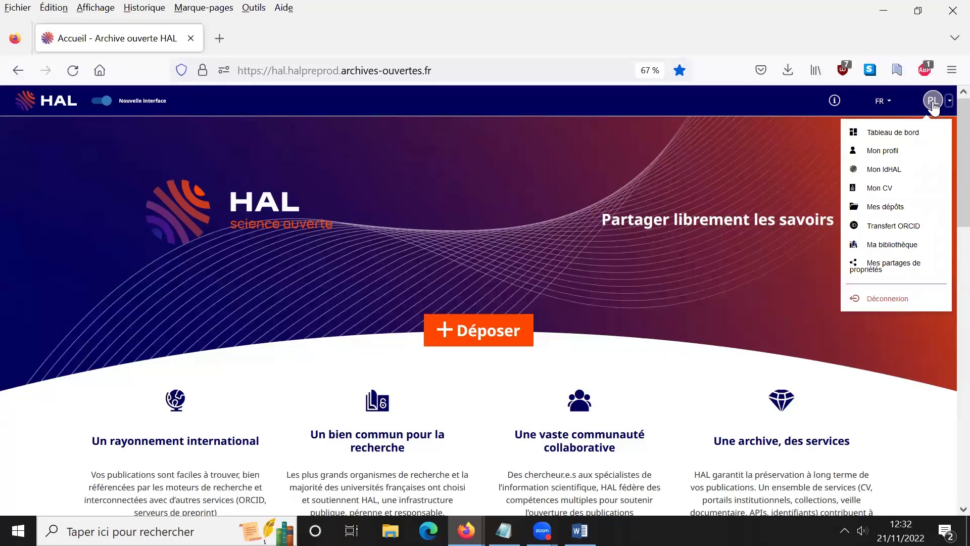
pyautogui.click(933, 105)
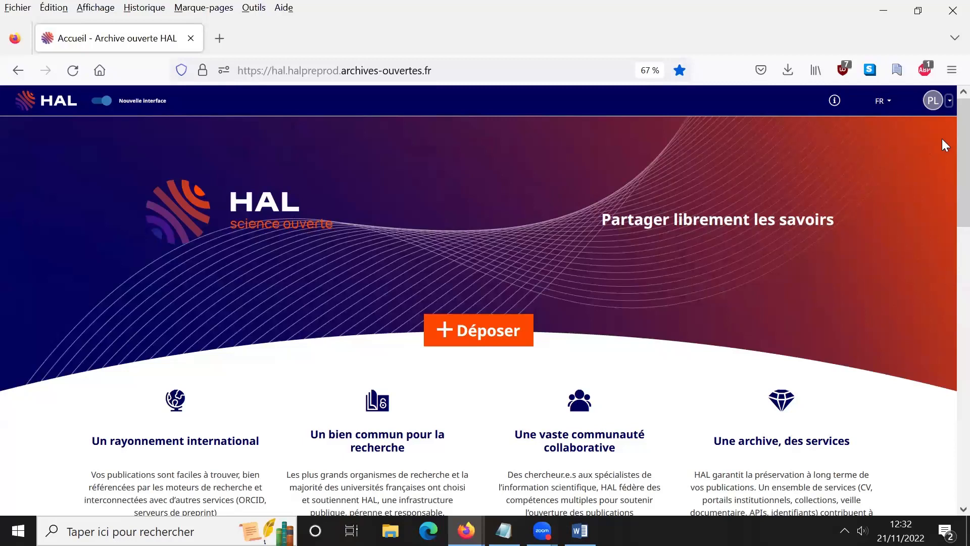
pyautogui.click(935, 102)
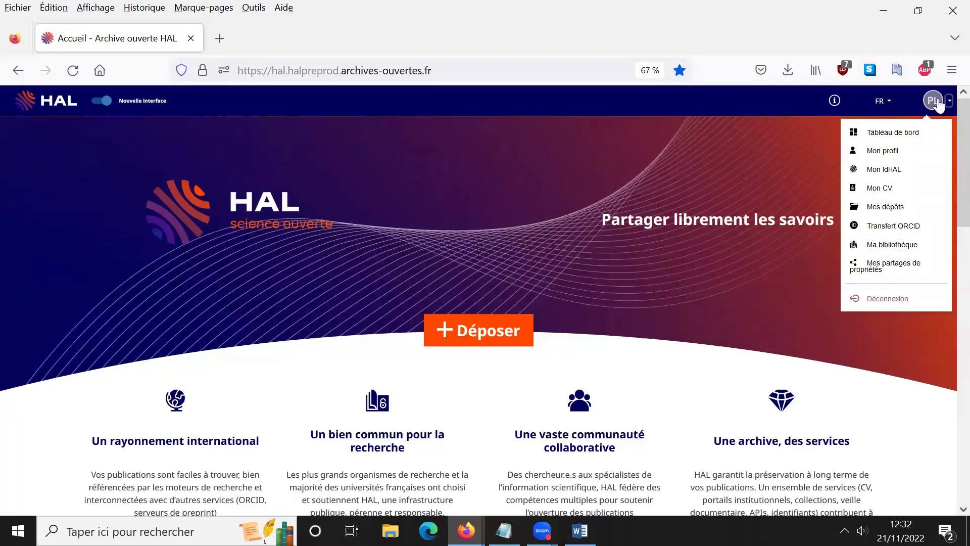
pyautogui.click(626, 205)
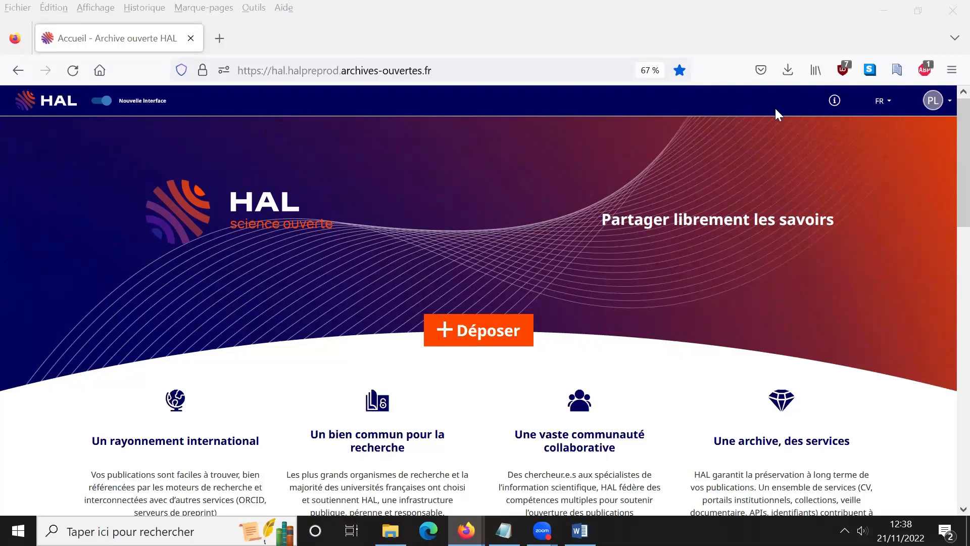
# Open the account's Mon profil page and look over its information and preferences sections
pyautogui.click(934, 103)
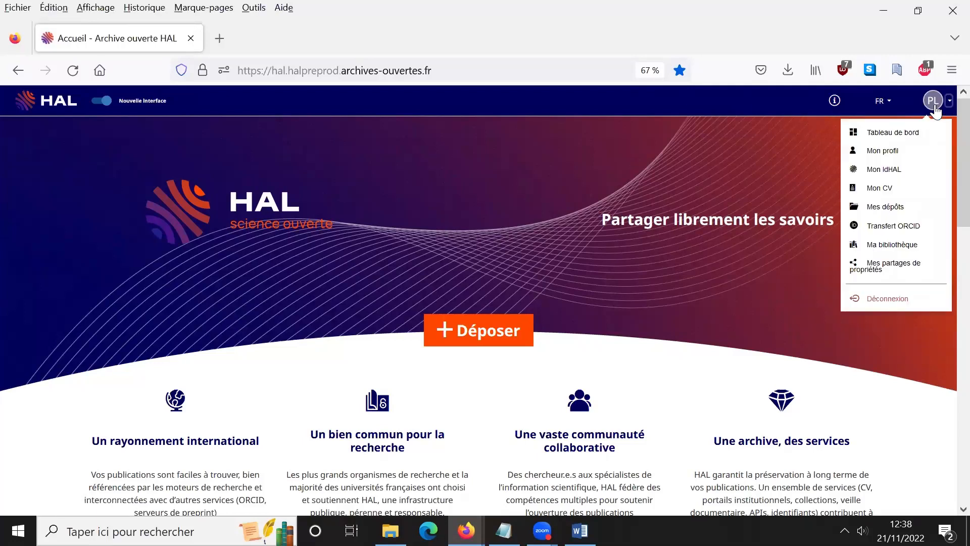
pyautogui.click(911, 152)
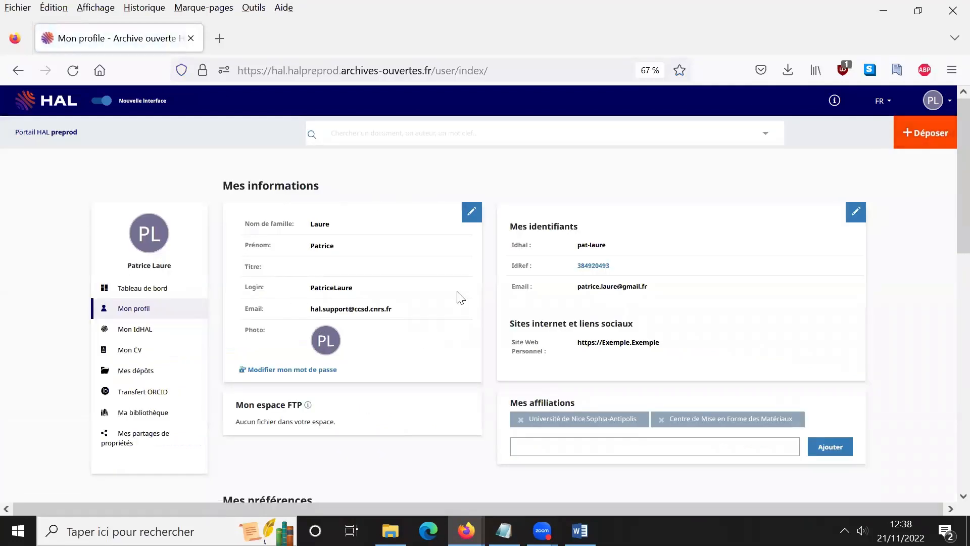
pyautogui.scroll(-3, 433, 312)
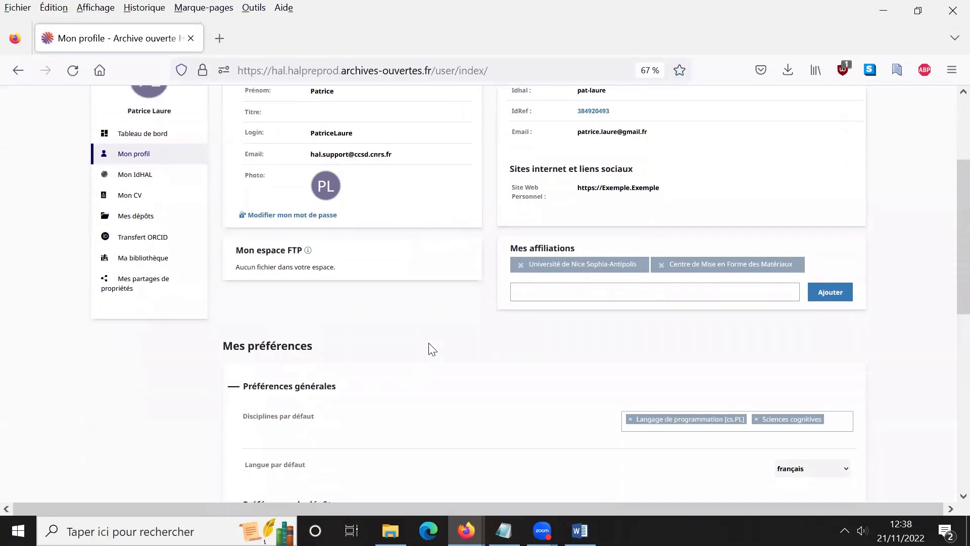
pyautogui.scroll(-1, 429, 346)
pyautogui.scroll(1, 437, 344)
# Search for CEMEF among the structures that can be added to the profile's affiliations, without choosing one
pyautogui.click(640, 297)
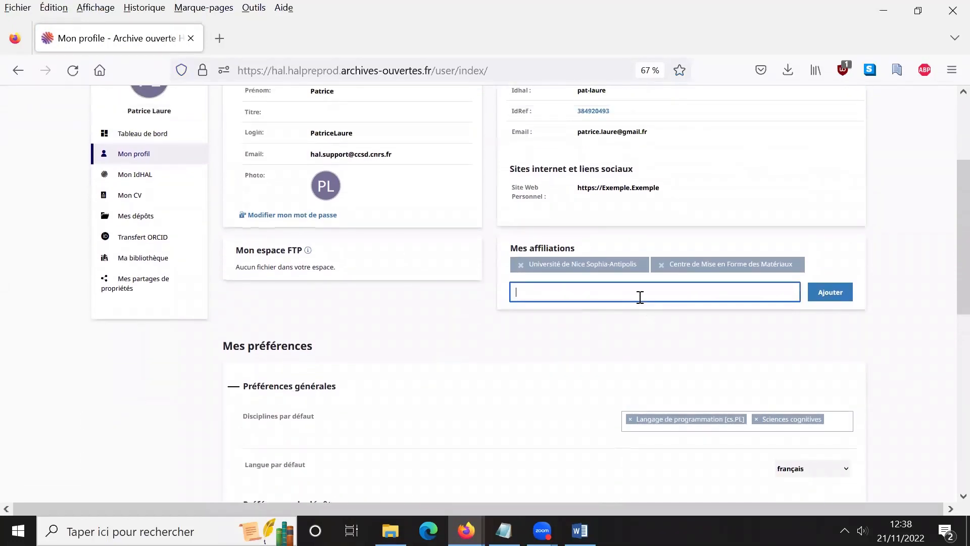
pyautogui.write('CEMEF')
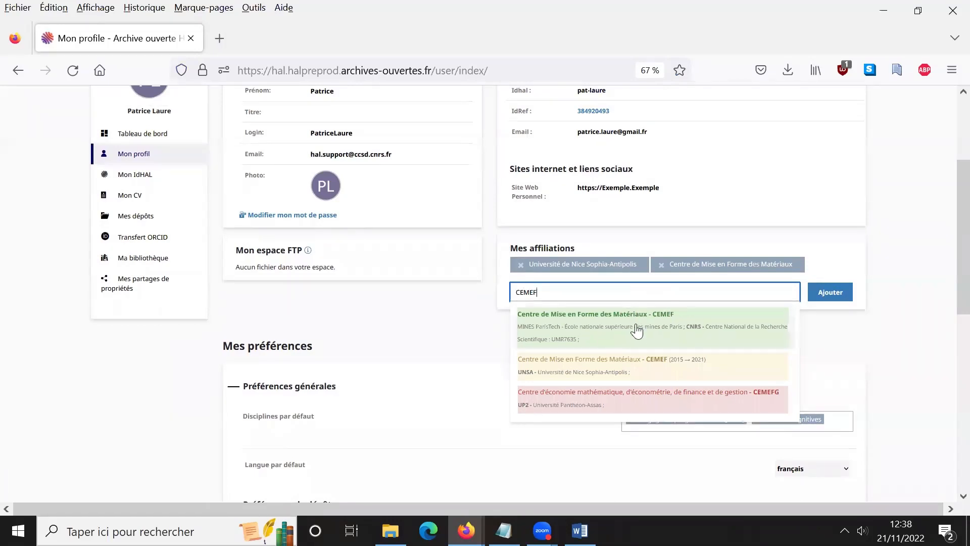
pyautogui.click(493, 278)
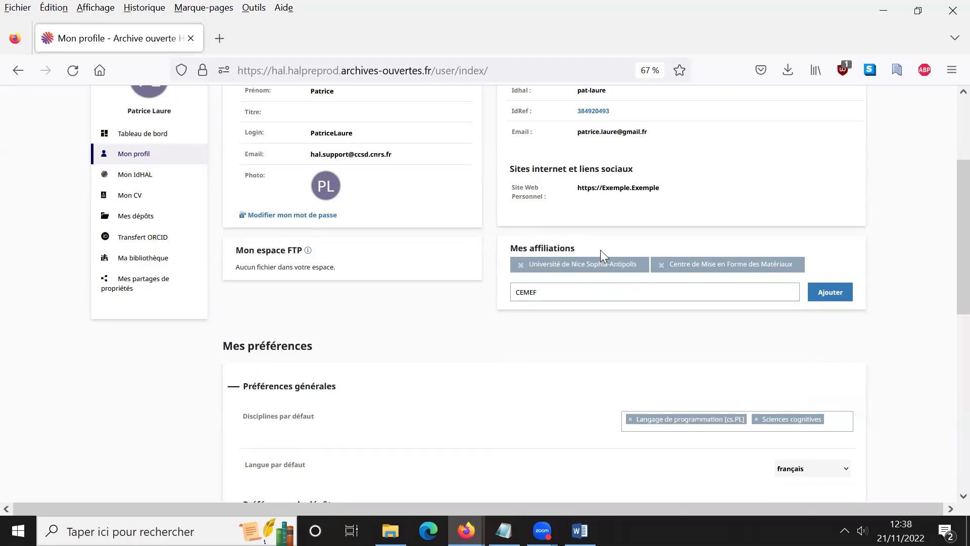
# Add Physique [physics] to the profile's default disciplines
pyautogui.scroll(-2, 464, 325)
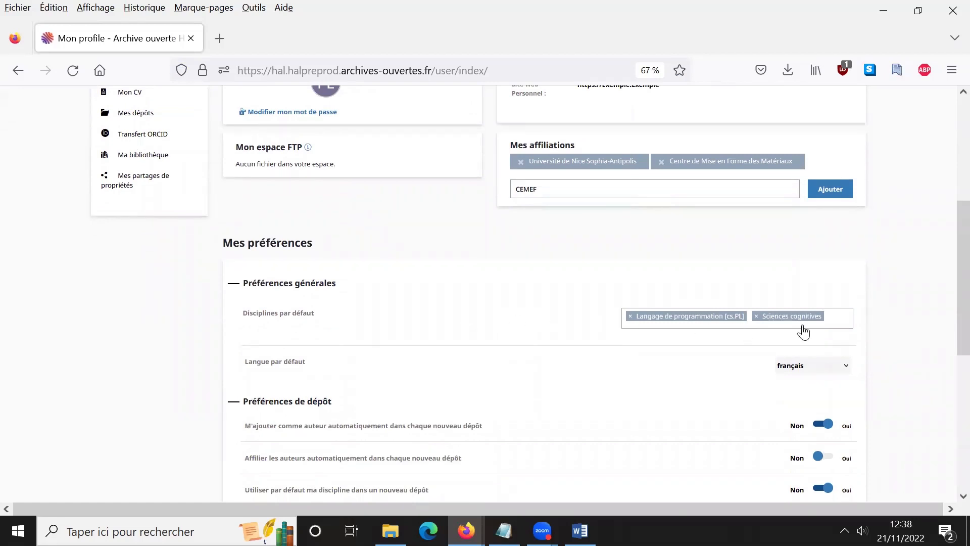
pyautogui.click(843, 326)
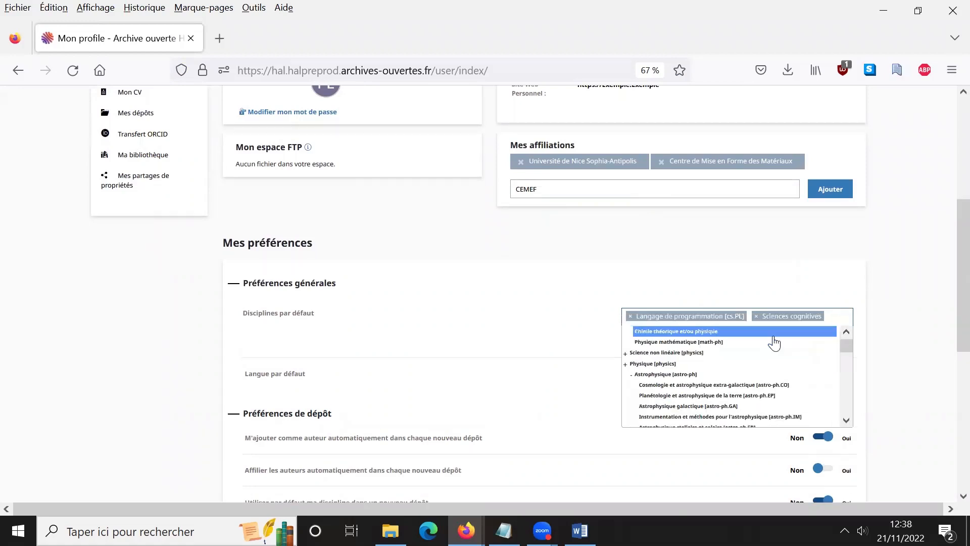
pyautogui.click(739, 367)
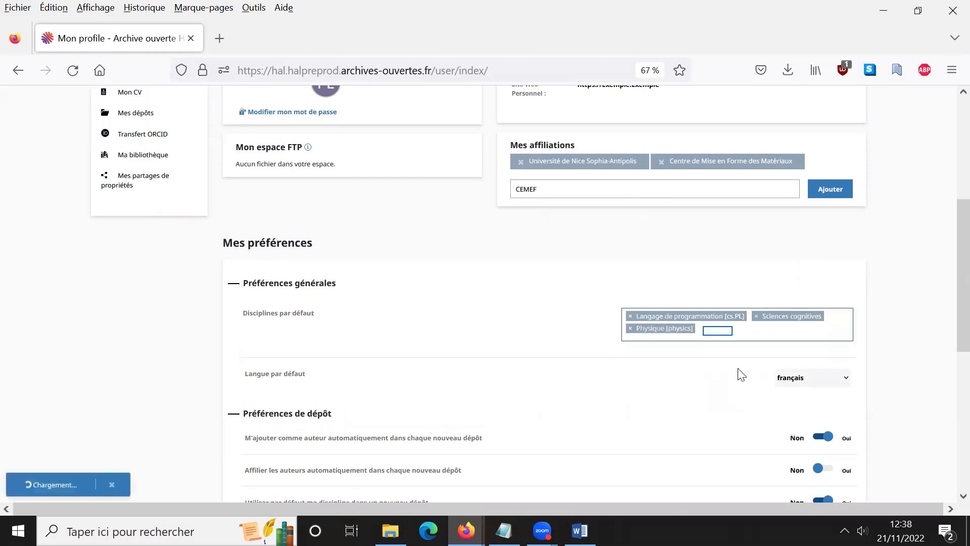
# Examine the default language choices, the deposit preferences and the licences available as the default licence
pyautogui.scroll(-2, 707, 379)
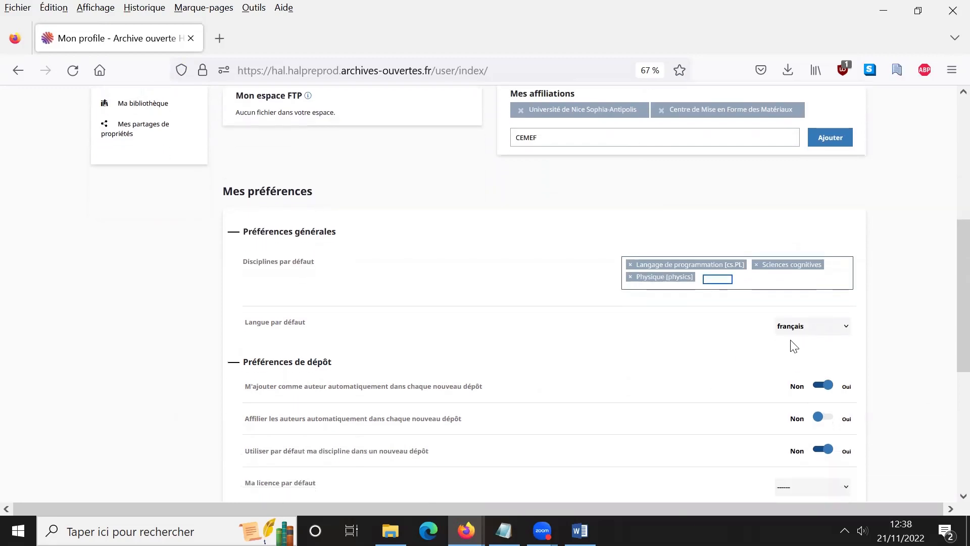
pyautogui.click(797, 329)
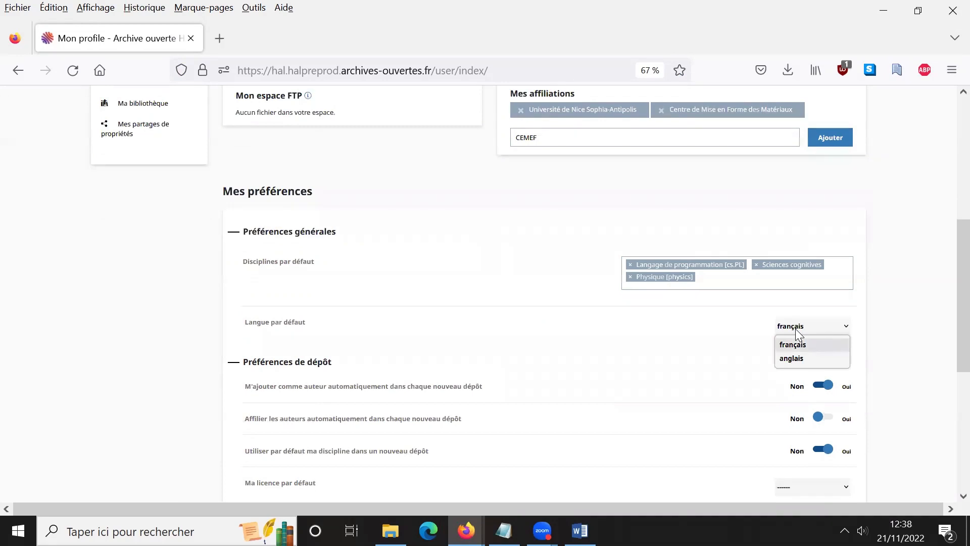
pyautogui.scroll(-2, 691, 333)
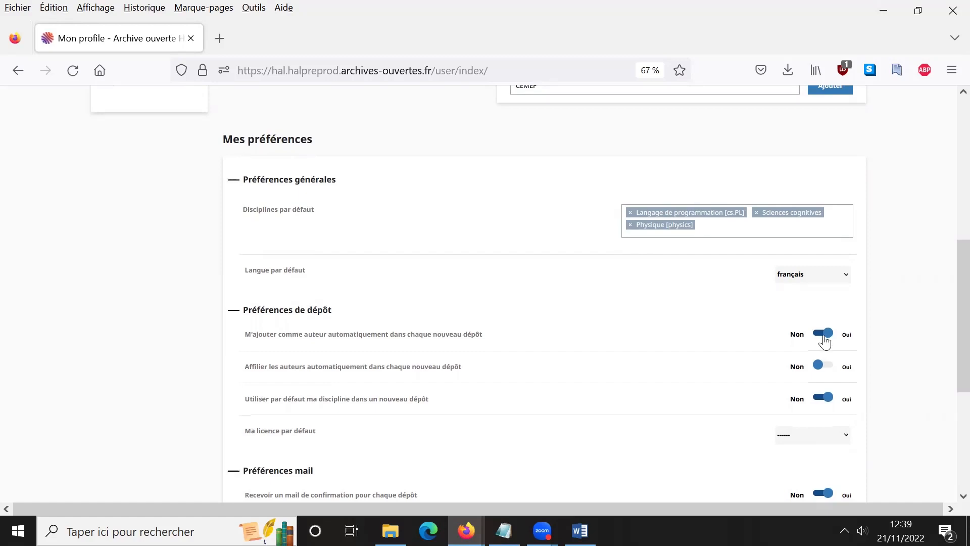
pyautogui.scroll(-1, 824, 326)
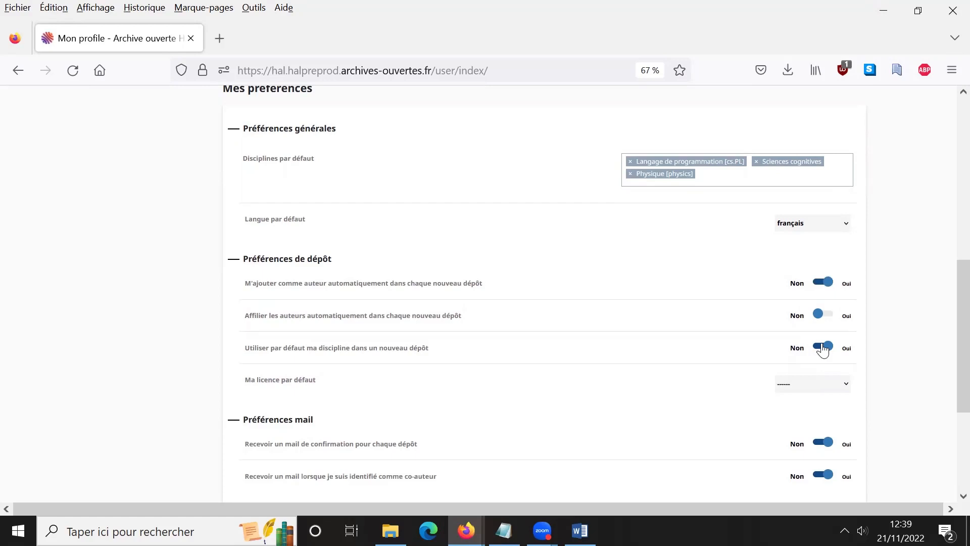
pyautogui.scroll(-2, 823, 349)
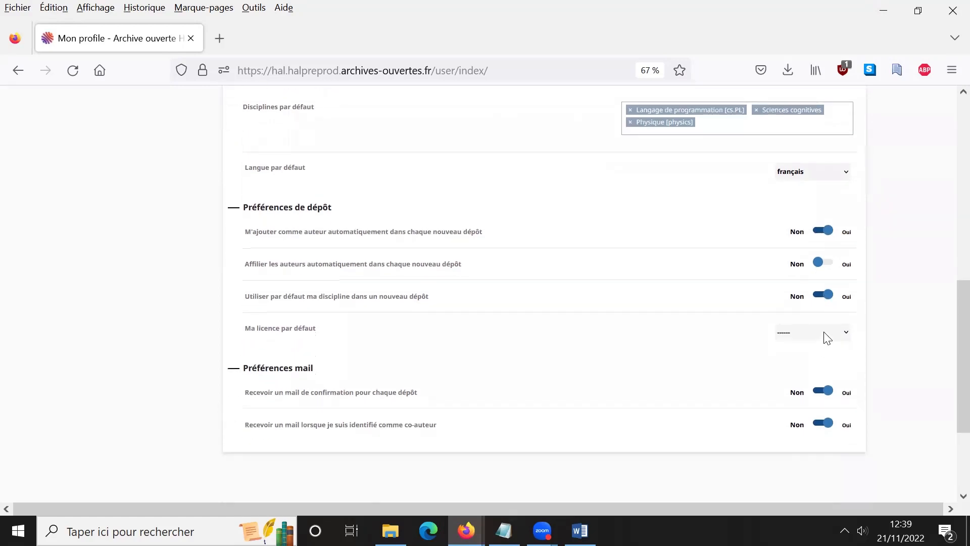
pyautogui.click(826, 338)
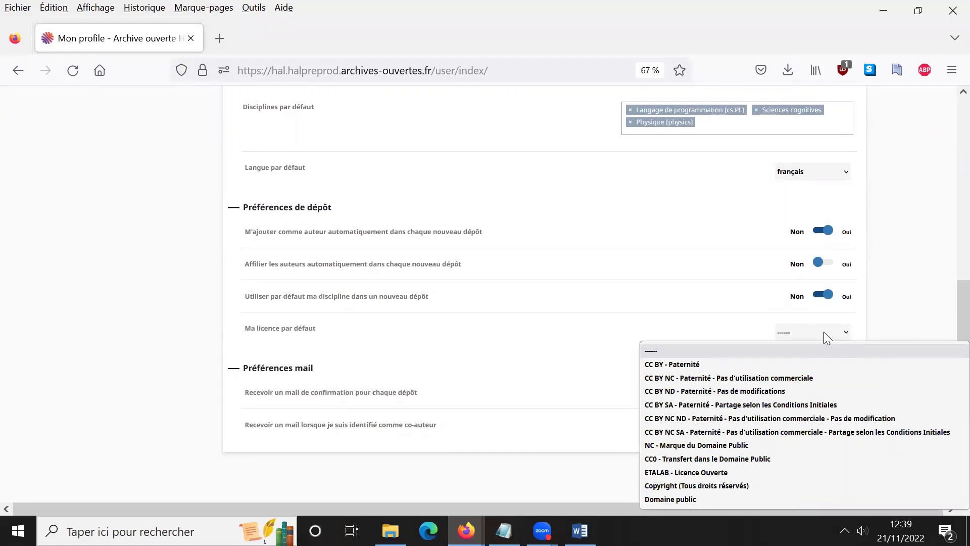
pyautogui.click(893, 321)
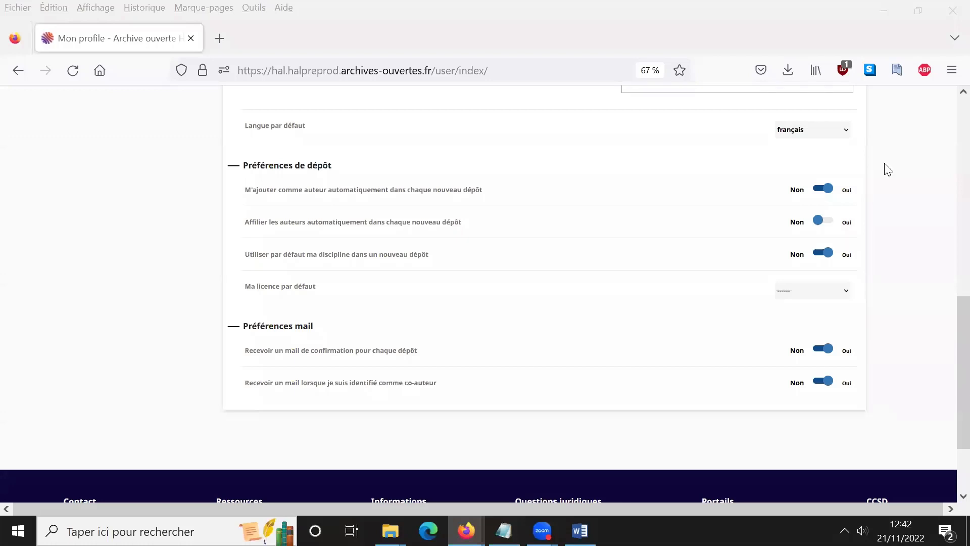
# Return to the HAL home page and start a new deposit
pyautogui.scroll(10, 887, 169)
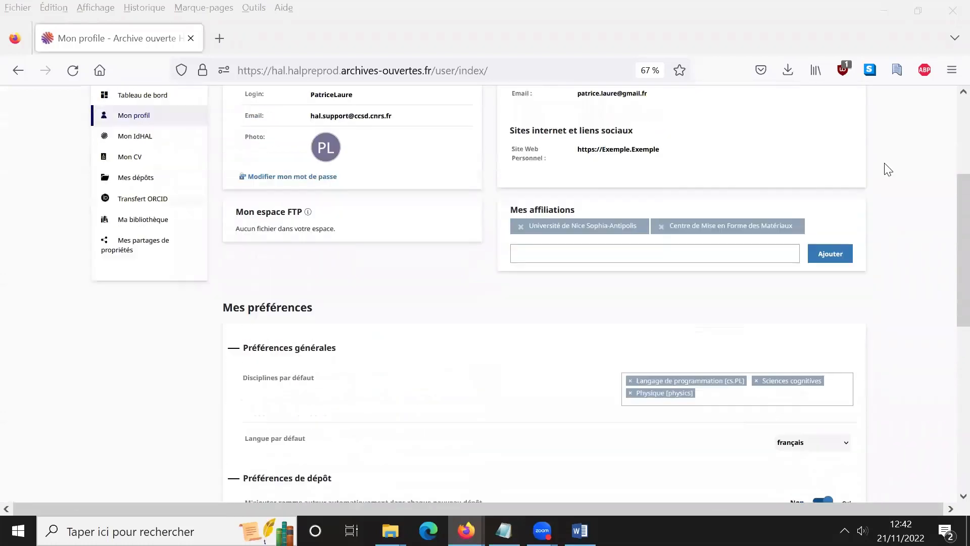
pyautogui.scroll(3, 888, 170)
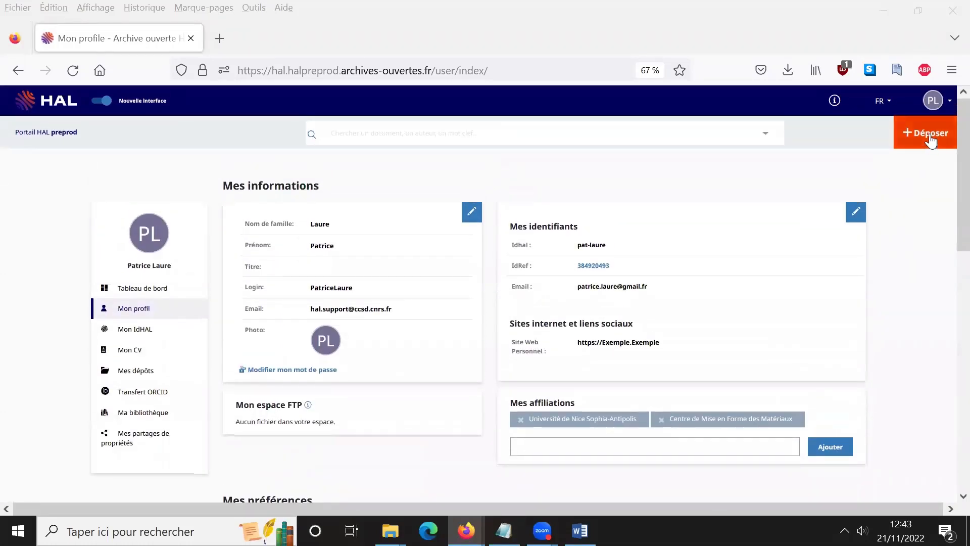
pyautogui.click(71, 103)
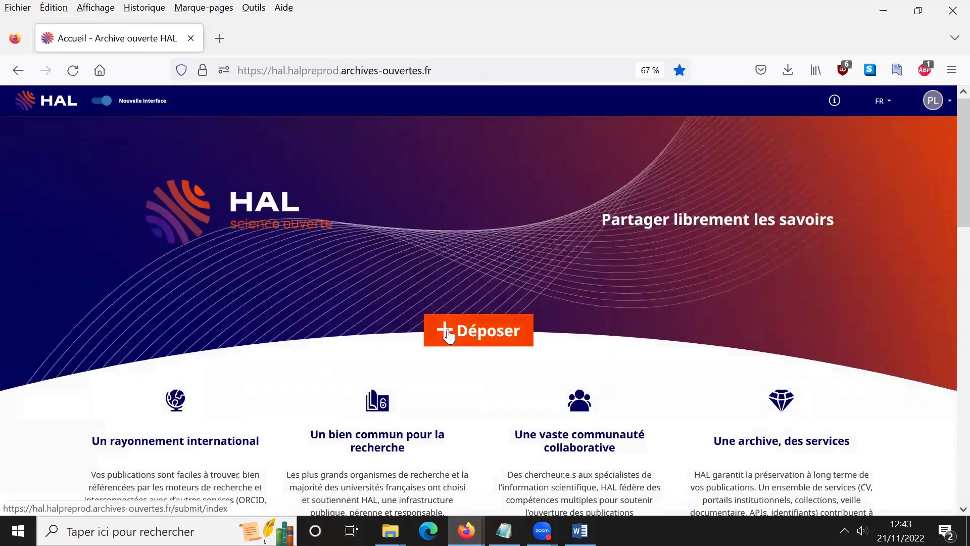
pyautogui.click(448, 335)
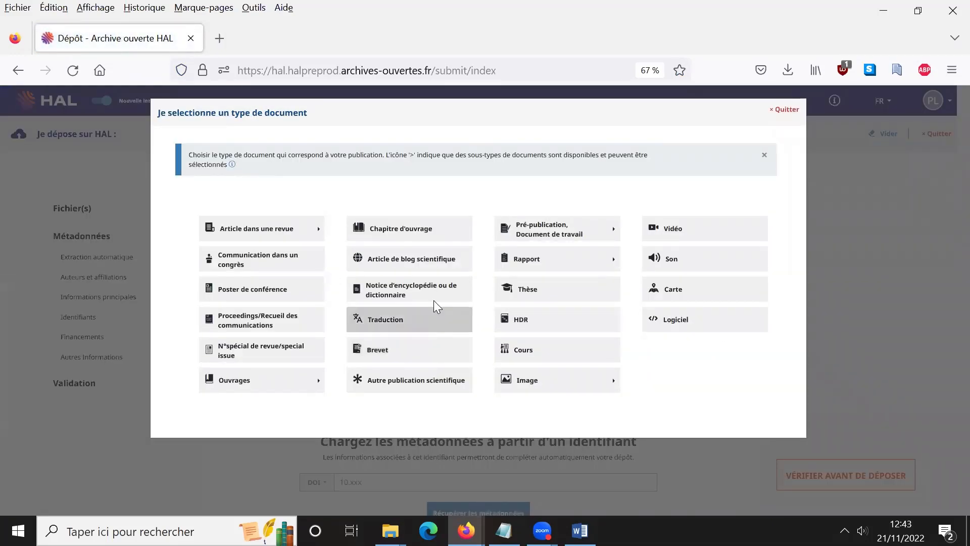
# View the subtypes of journal article and image, and choose Article dans une revue as the document type
pyautogui.click(321, 230)
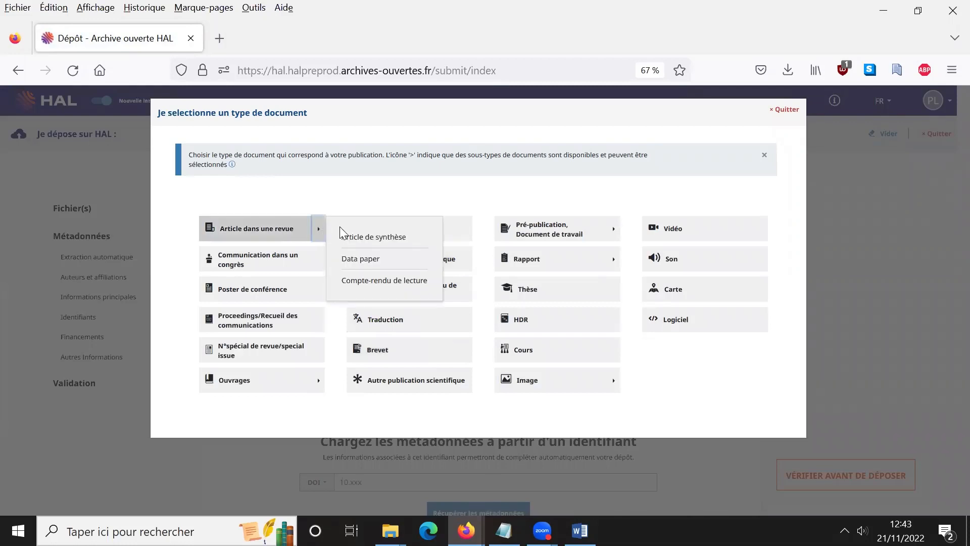
pyautogui.click(612, 386)
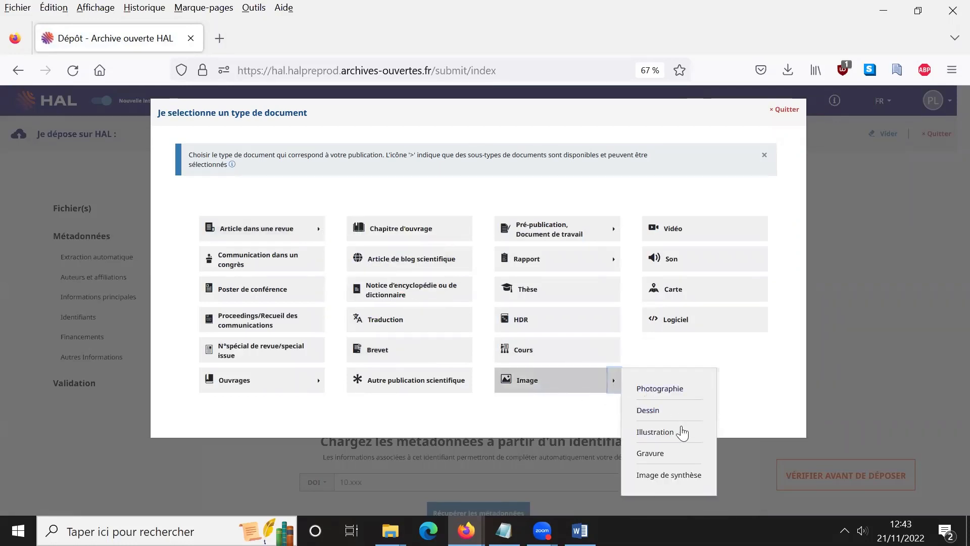
pyautogui.click(286, 231)
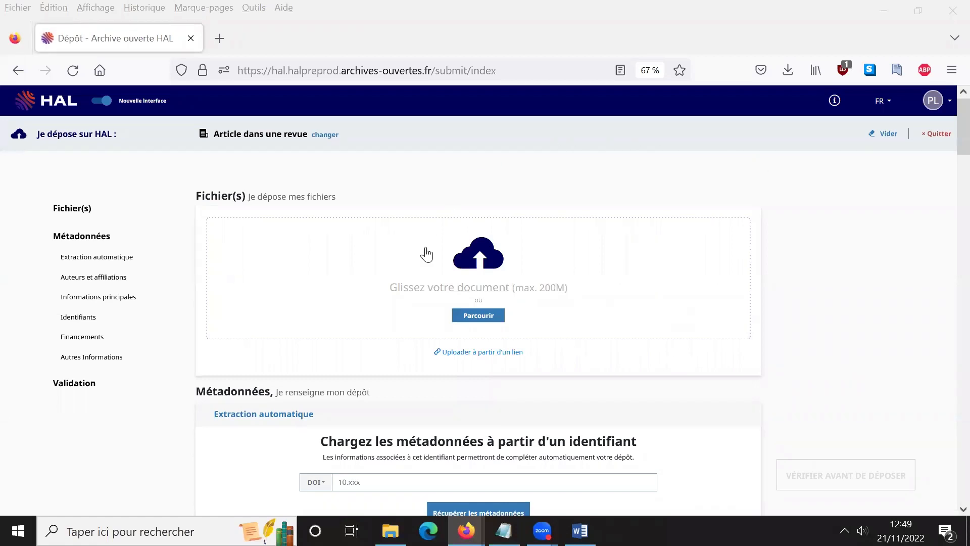
# Retrieve the deposit's metadata from the DOI 10.1016/j.jnnfm.2012.12.014
pyautogui.scroll(-5, 458, 177)
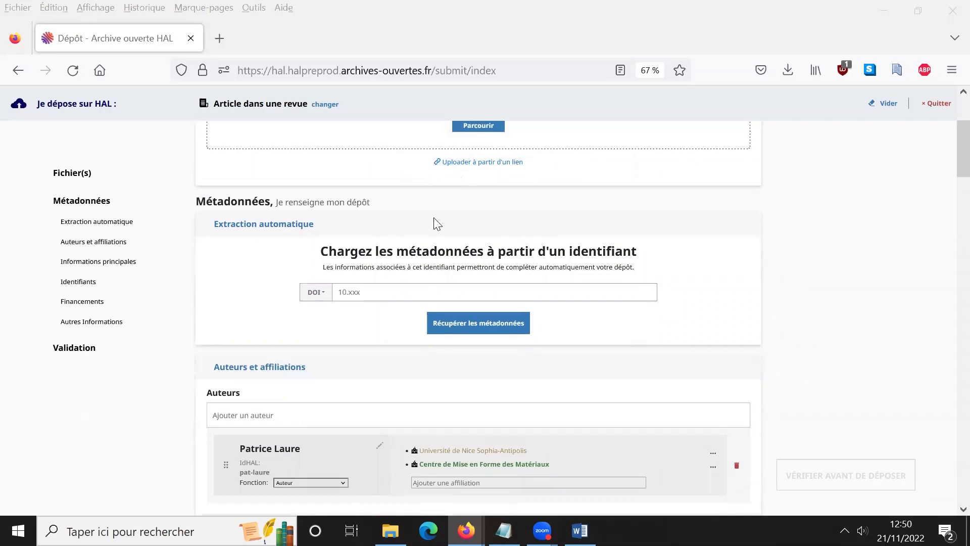
pyautogui.click(327, 298)
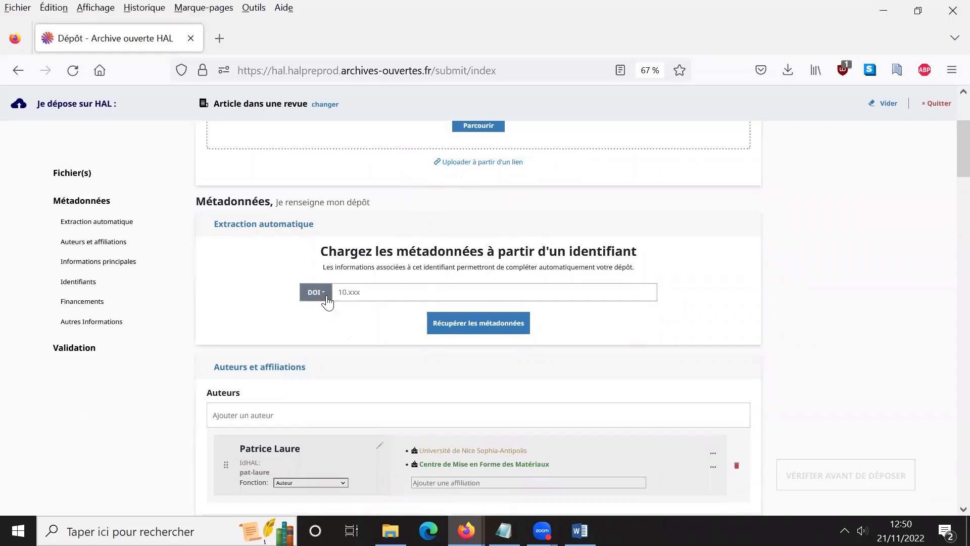
pyautogui.click(327, 313)
pyautogui.click(354, 297)
pyautogui.write('10.1016/j.jnnfm.2012.12.014')
pyautogui.click(492, 325)
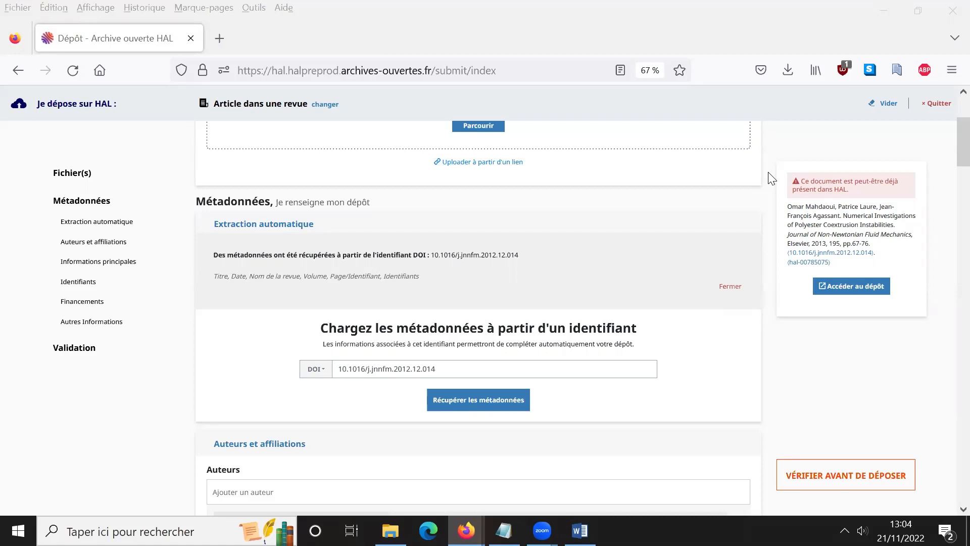
# Search the structures for CEMEF as the third author's affiliation and look through the suggestions
pyautogui.scroll(-3, 220, 336)
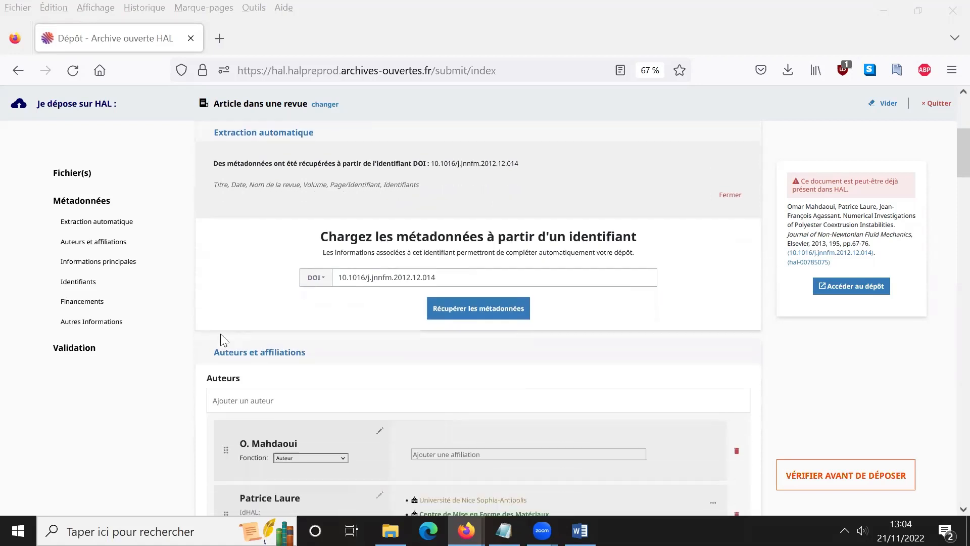
pyautogui.scroll(-2, 221, 339)
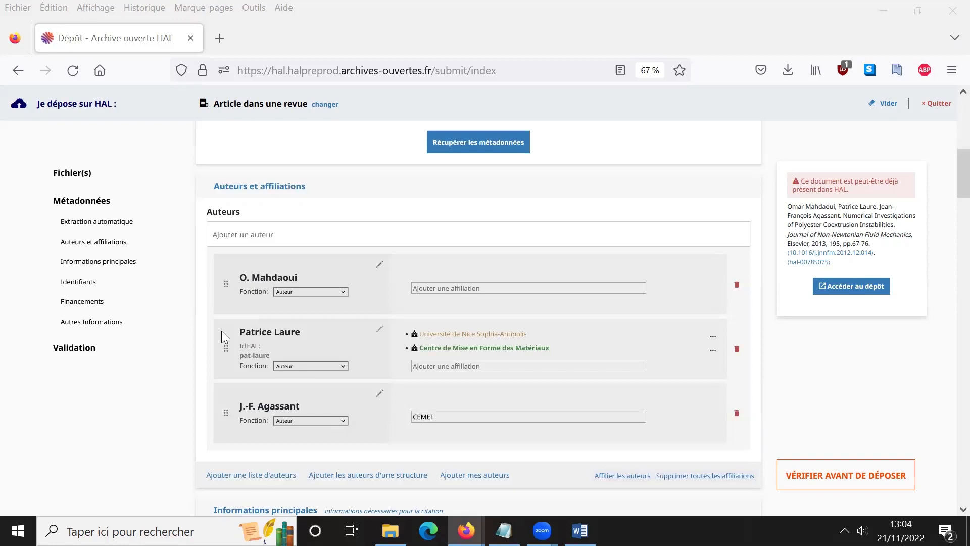
pyautogui.doubleClick(418, 416)
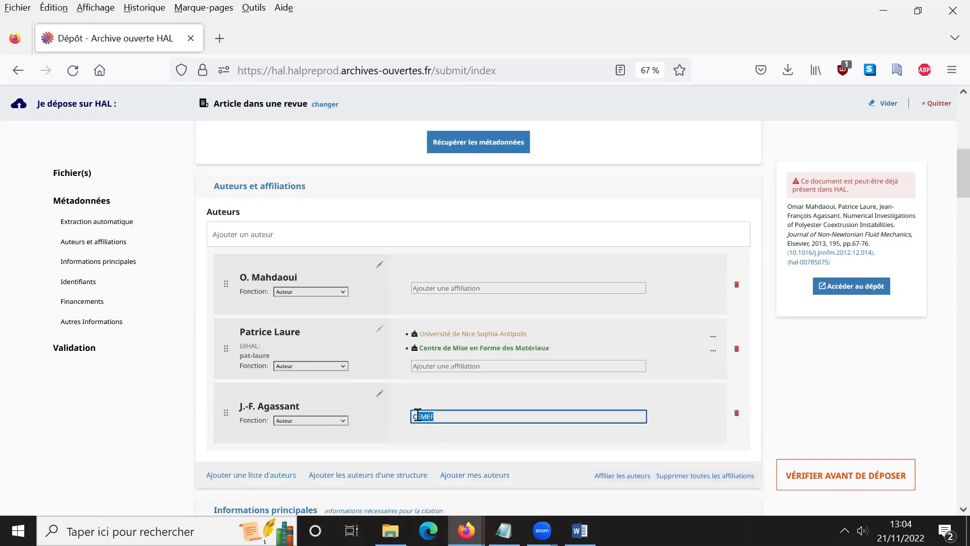
pyautogui.press('BackSpace')
pyautogui.write('CEMEF')
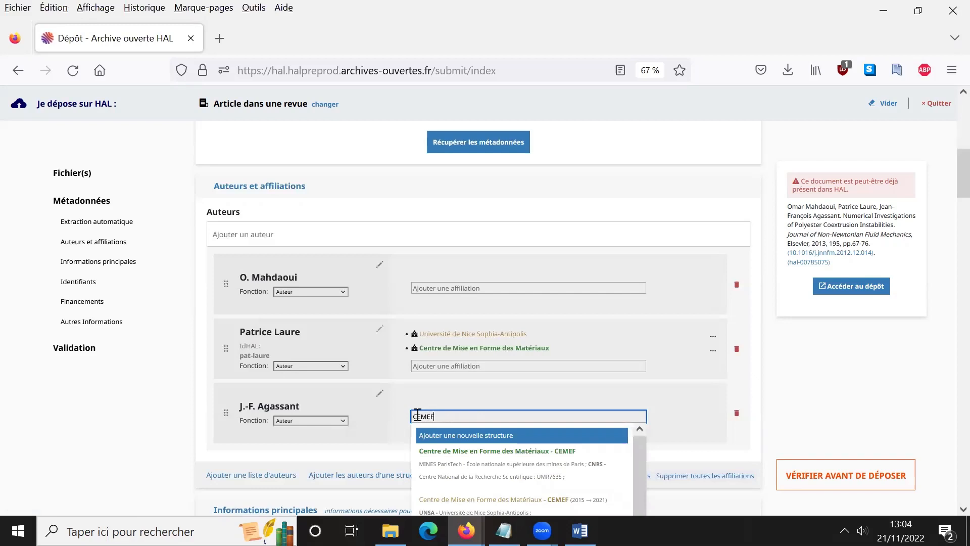
pyautogui.scroll(-2, 484, 414)
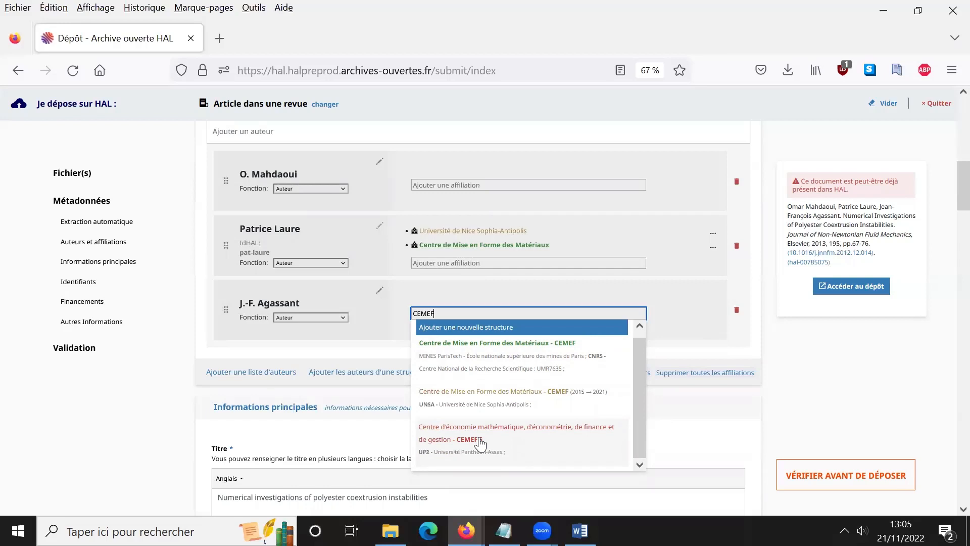
# Create a new institution named CEMEF with France as its country and assign it to the third author
pyautogui.click(498, 334)
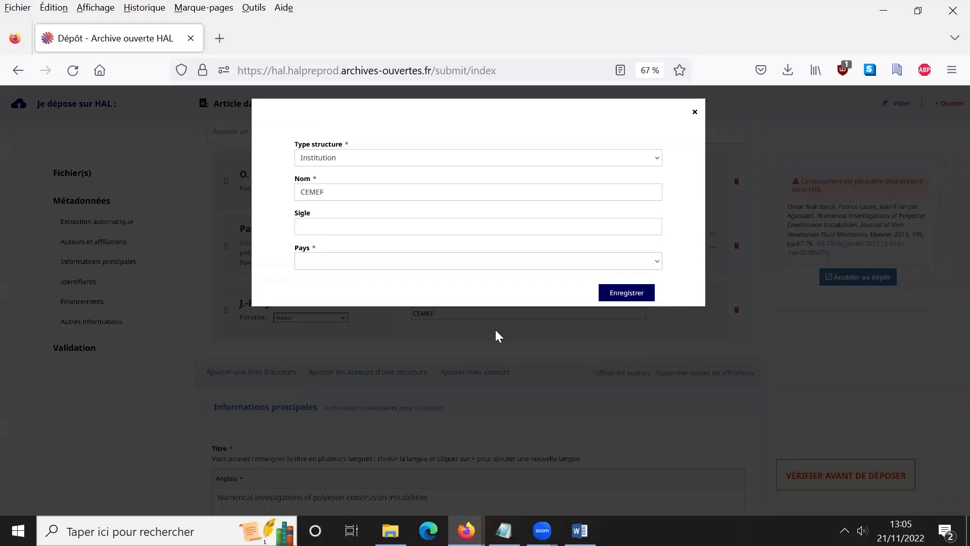
pyautogui.click(480, 262)
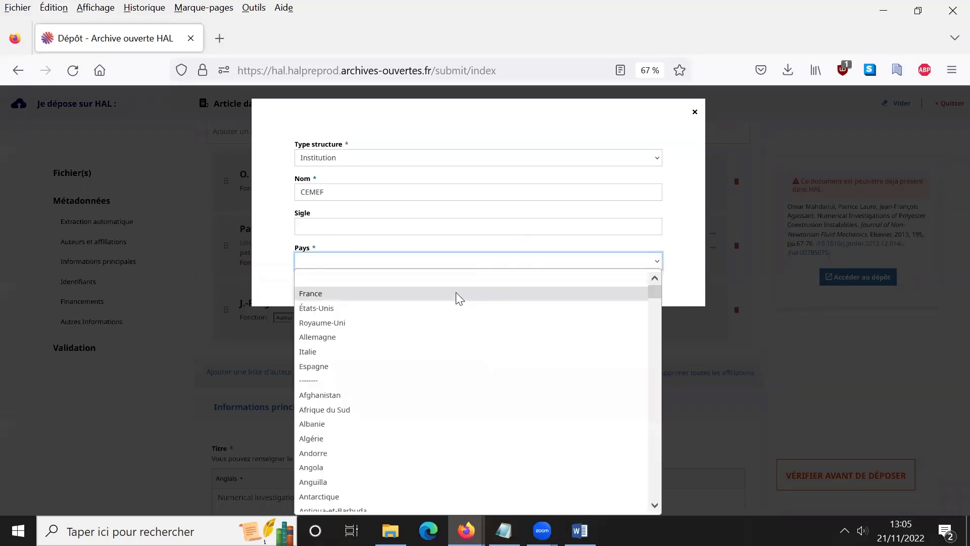
pyautogui.click(456, 292)
pyautogui.click(621, 292)
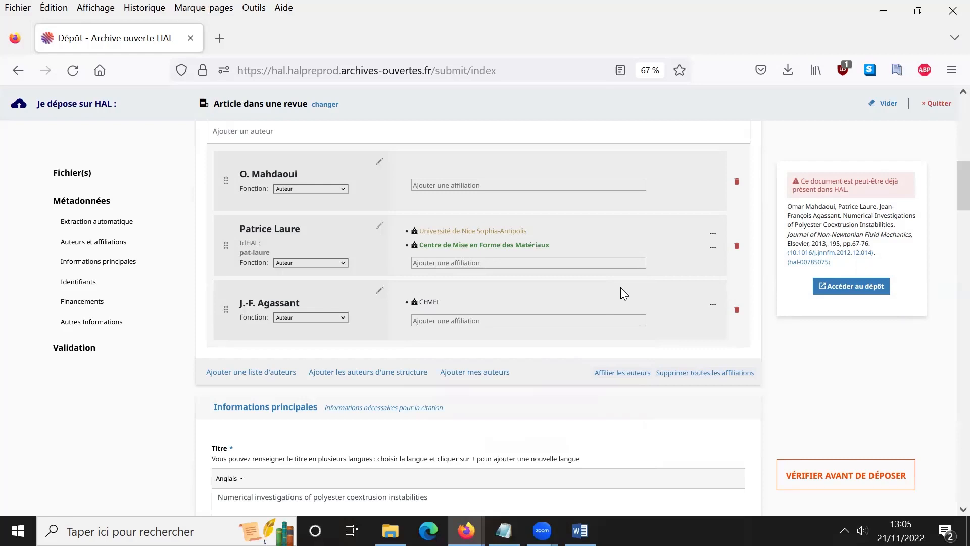
# View the structure details of Centre de Mise en Forme des Matériaux and the actions offered for it and for the CEMEF affiliation
pyautogui.click(712, 248)
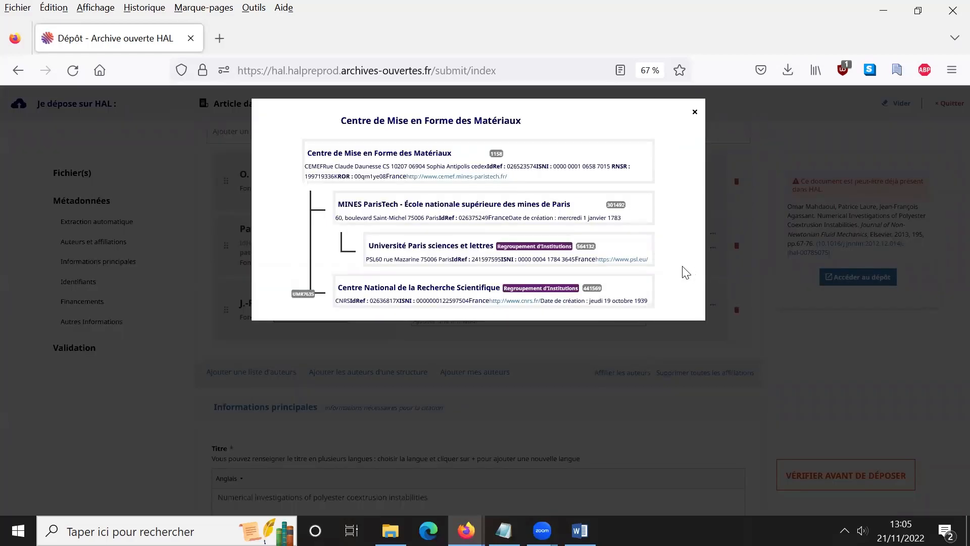
pyautogui.click(695, 112)
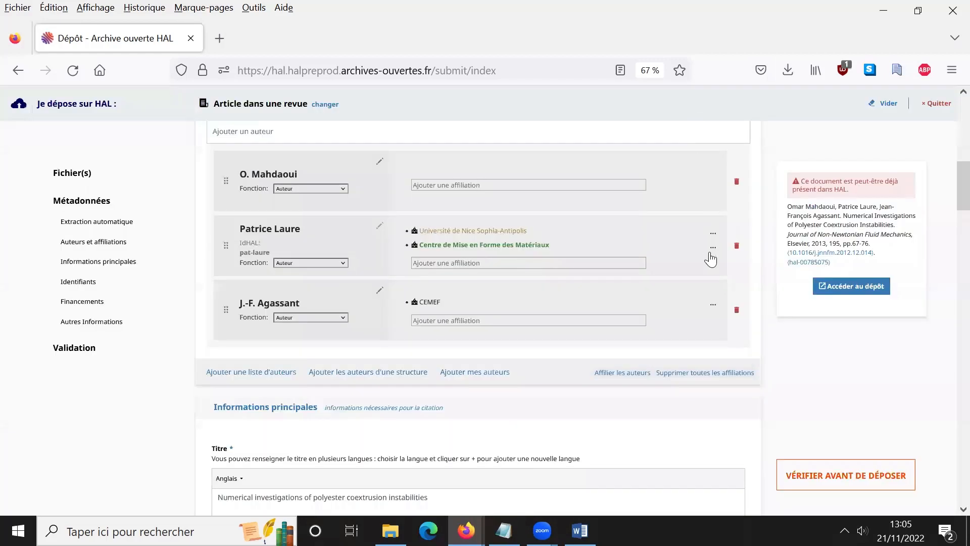
pyautogui.click(712, 249)
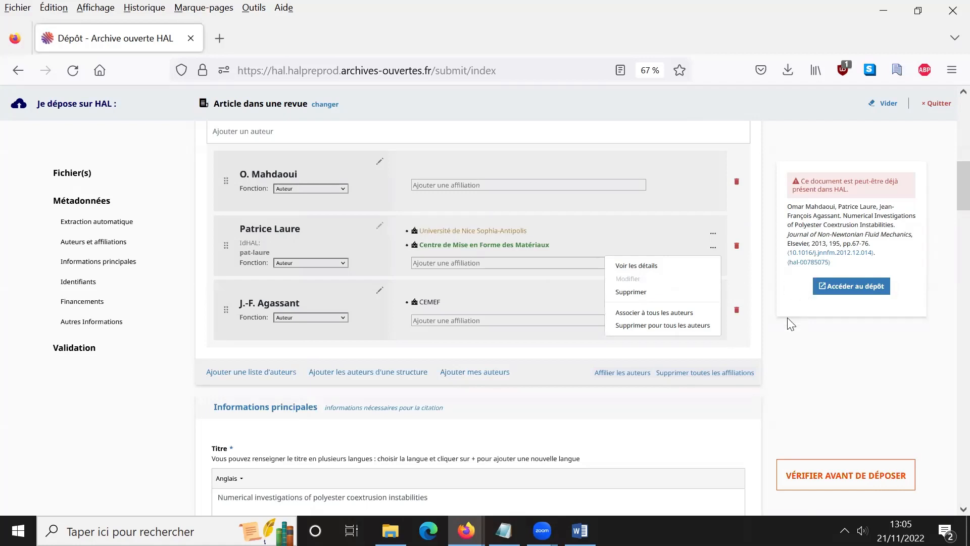
pyautogui.click(717, 308)
pyautogui.click(713, 303)
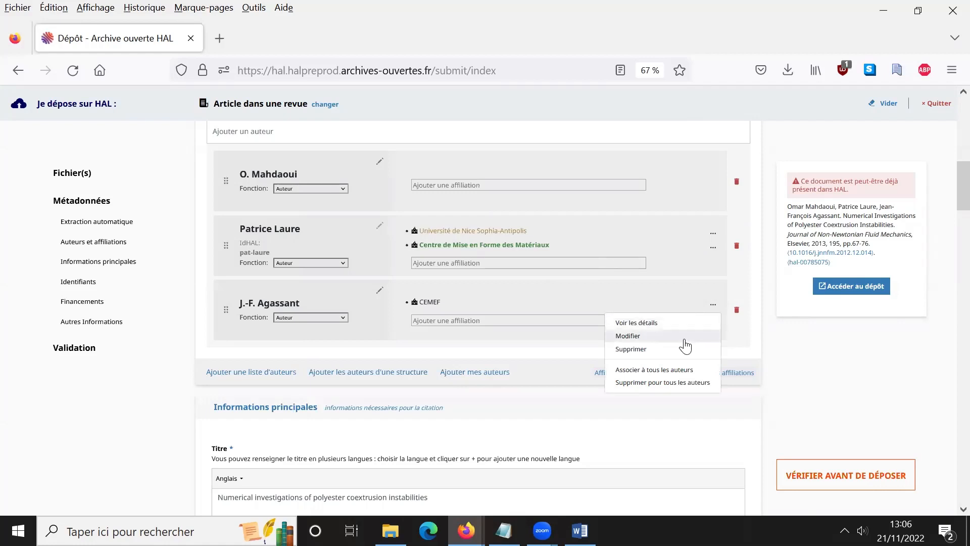
pyautogui.click(824, 364)
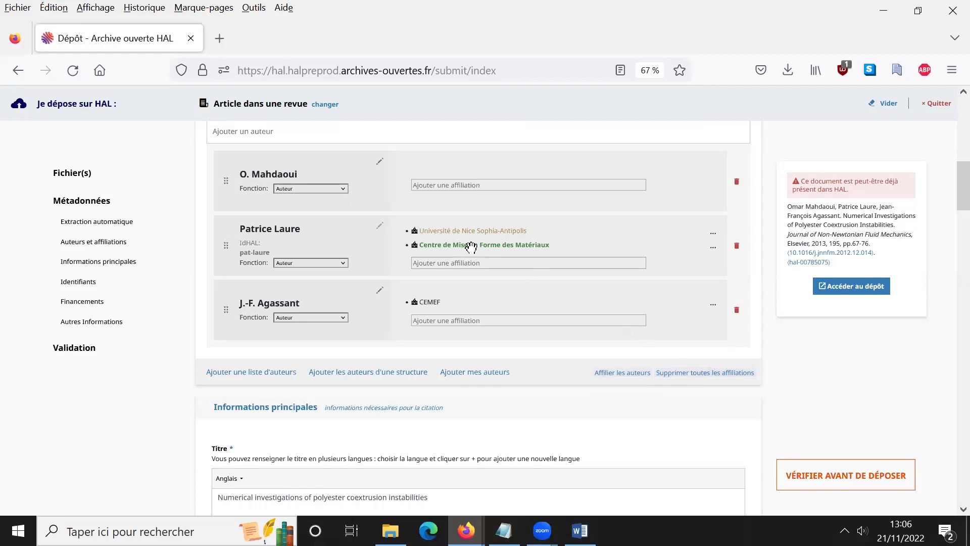
# Copy the Centre de Mise en Forme des Matériaux affiliation from the second author to the third author
pyautogui.moveTo(471, 247); pyautogui.dragTo(498, 320)
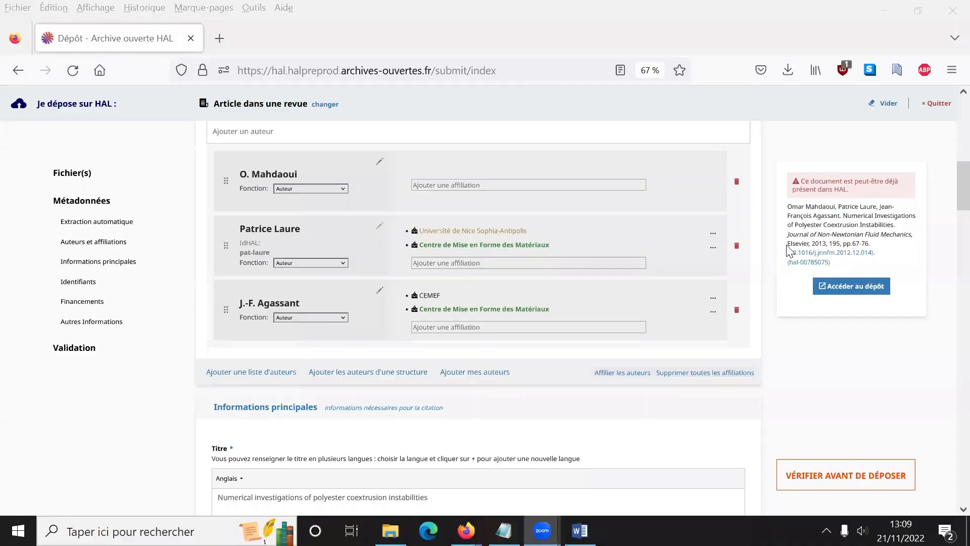
# Examine the article's title in the main information and the languages available for it
pyautogui.scroll(-3, 305, 379)
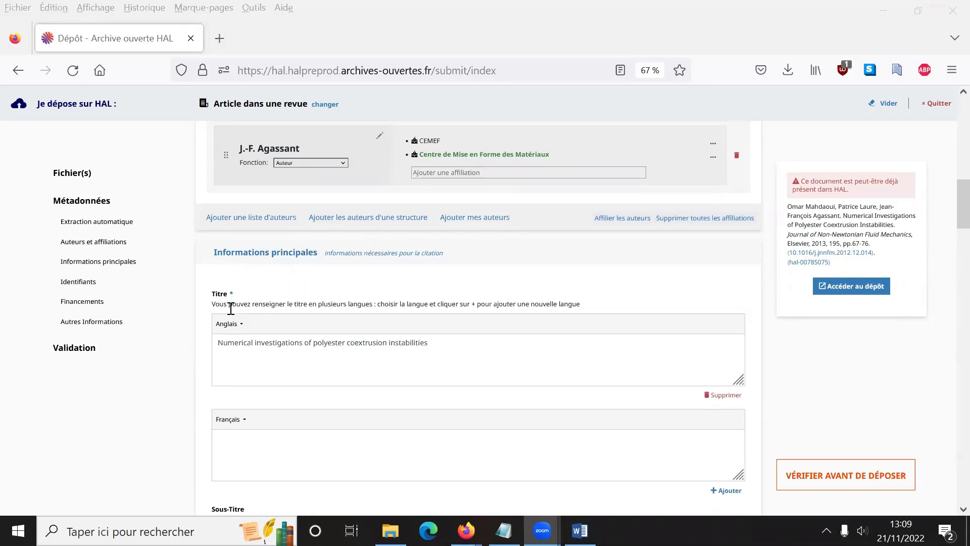
pyautogui.scroll(-1, 230, 309)
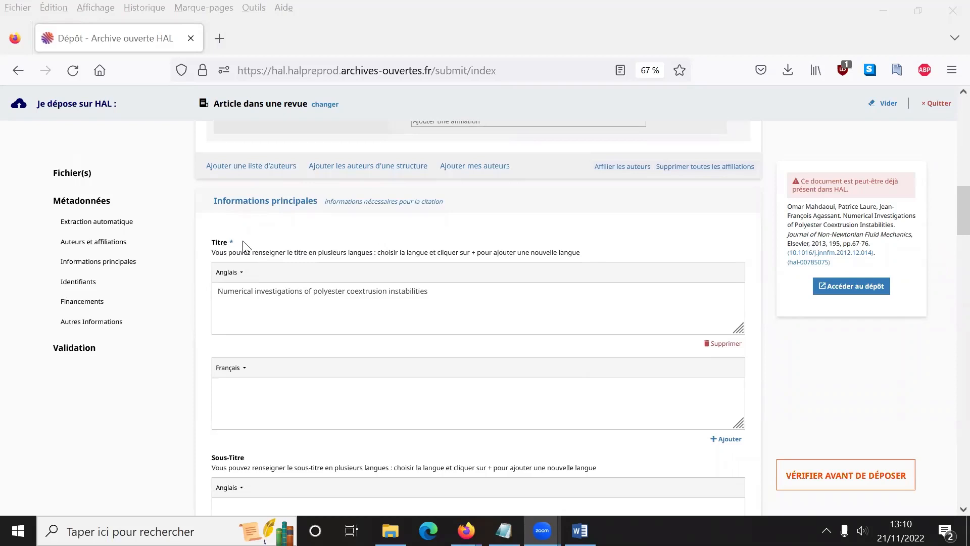
pyautogui.scroll(-1, 298, 247)
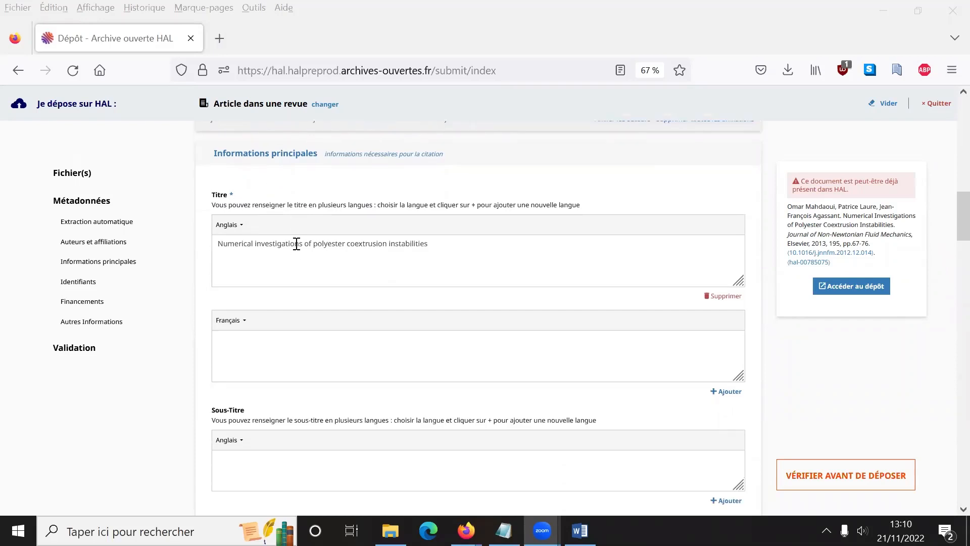
pyautogui.click(330, 226)
pyautogui.scroll(-2, 258, 255)
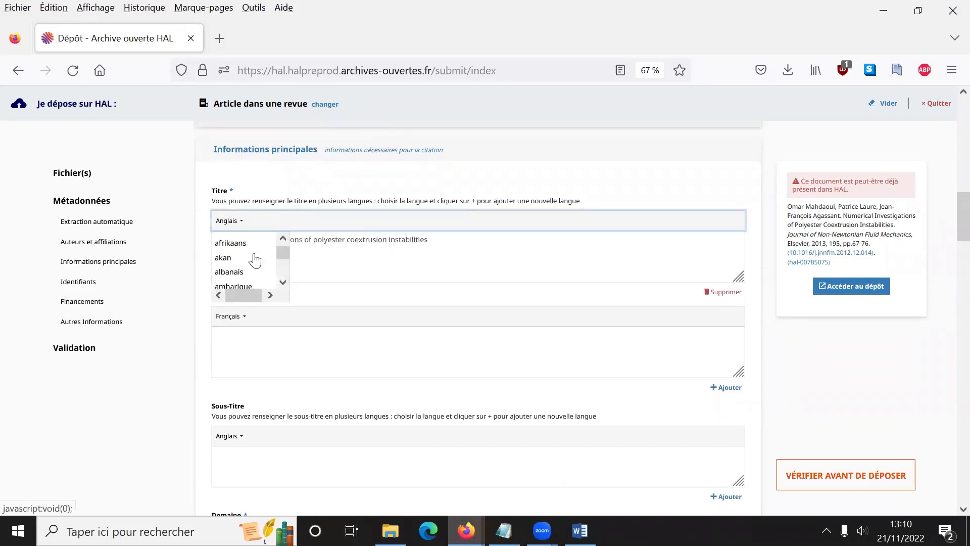
pyautogui.scroll(-1, 255, 259)
pyautogui.click(611, 235)
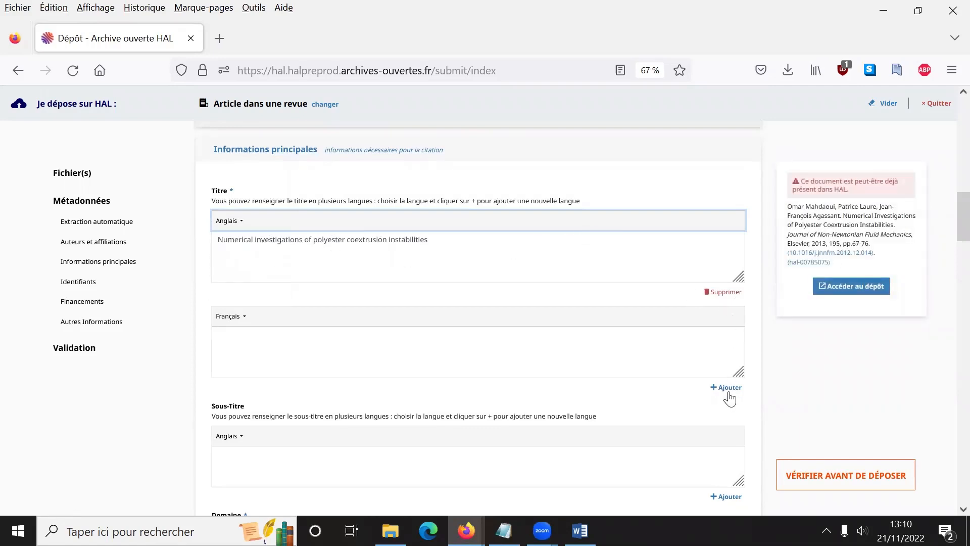
# Review the subtitle, domain, abstract, keywords, document language, licence, journal, publication date, volume, pages and identifiers
pyautogui.scroll(-3, 572, 342)
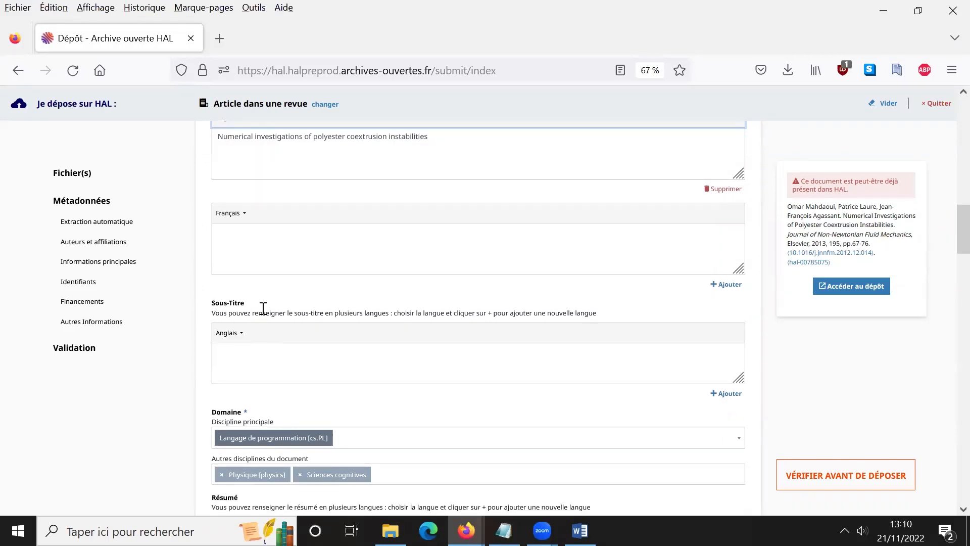
pyautogui.scroll(-3, 263, 308)
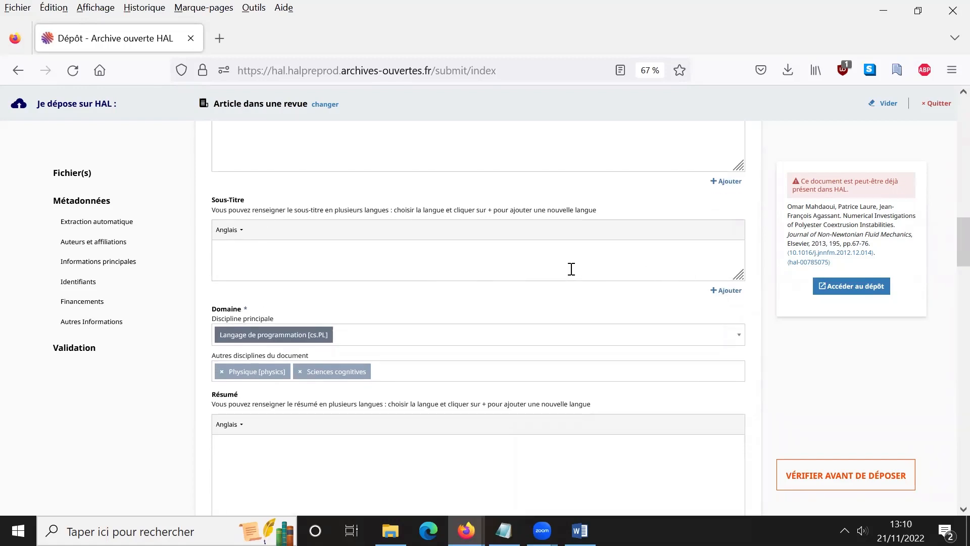
pyautogui.scroll(-2, 570, 268)
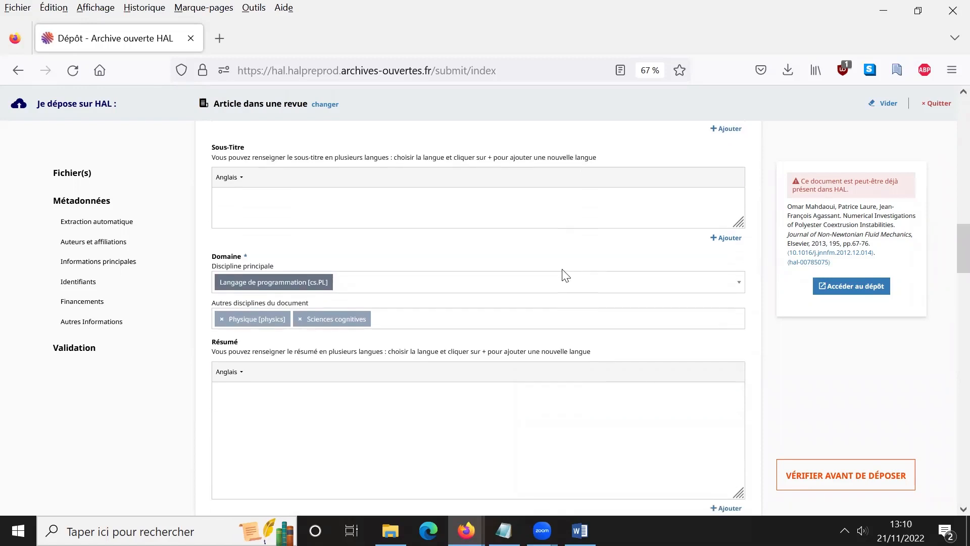
pyautogui.scroll(-2, 563, 275)
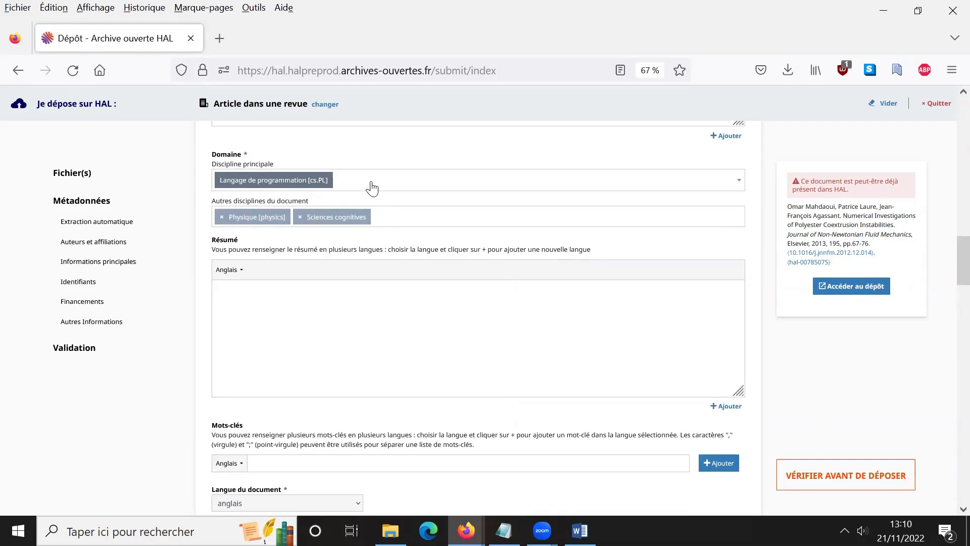
pyautogui.scroll(-5, 385, 263)
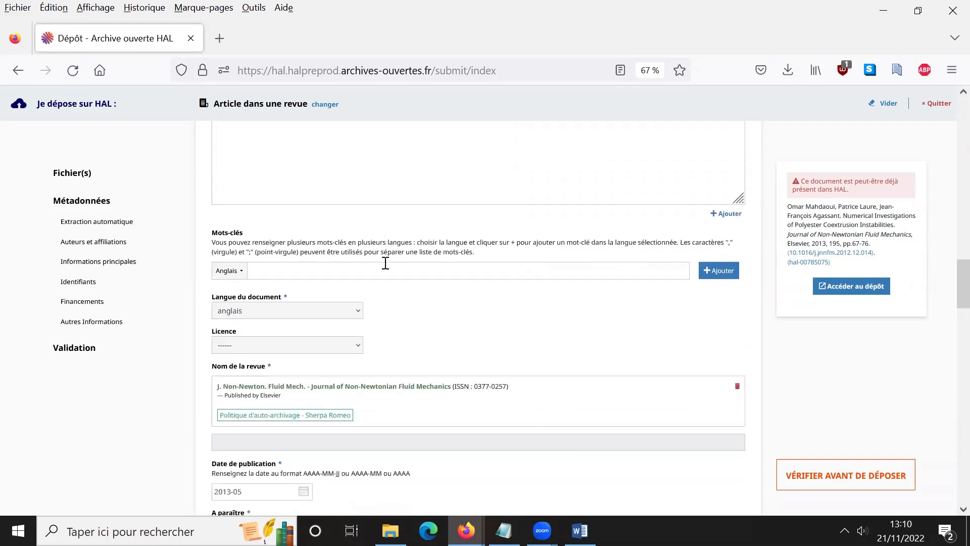
pyautogui.scroll(-1, 385, 263)
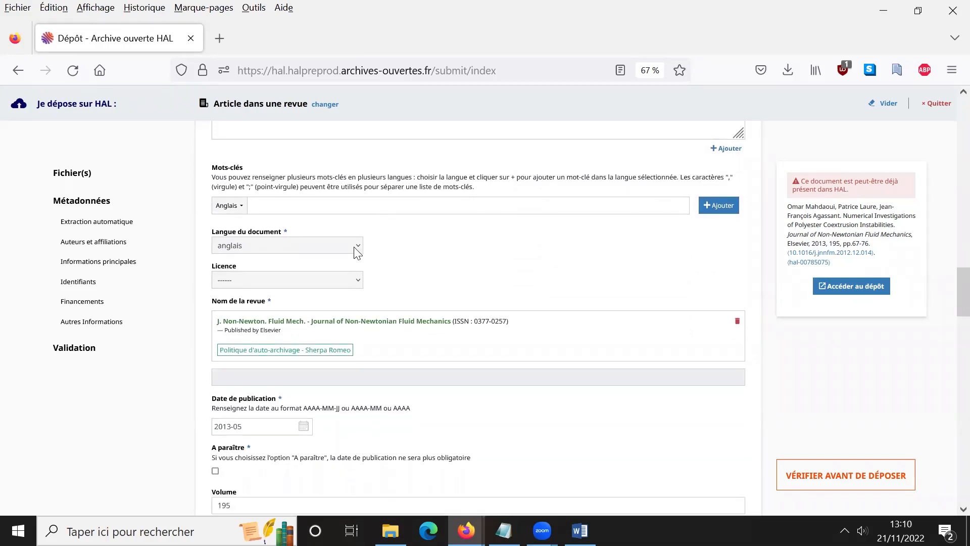
pyautogui.scroll(-3, 357, 251)
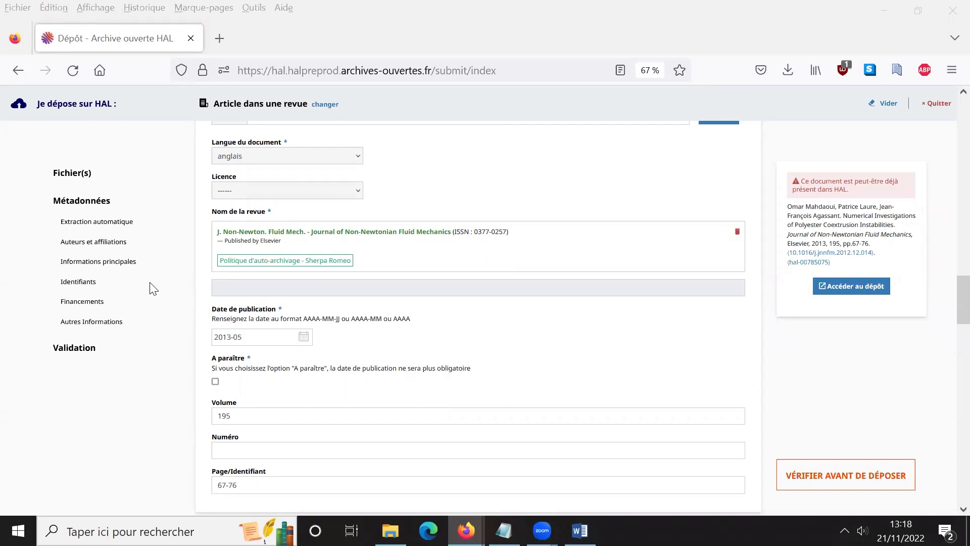
pyautogui.scroll(-5, 186, 310)
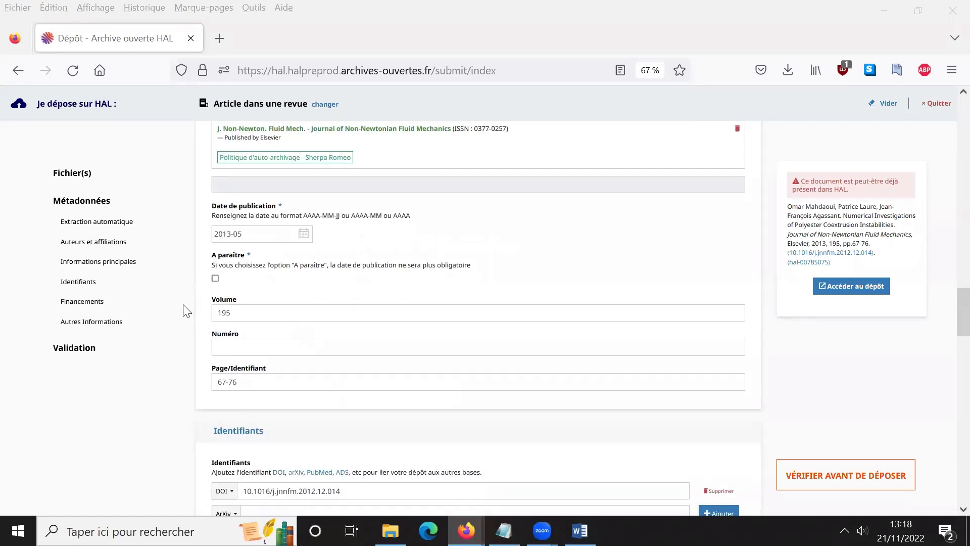
pyautogui.scroll(-1, 183, 311)
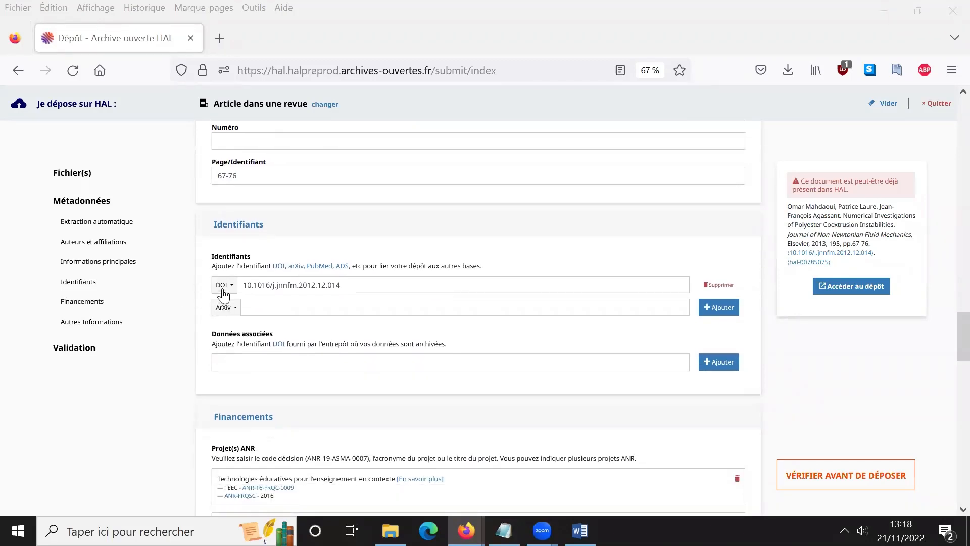
# Search the ANR projects for "ANR-" and add the TEEC project ANR-16-FRQC-0009 to the funding
pyautogui.scroll(-4, 174, 322)
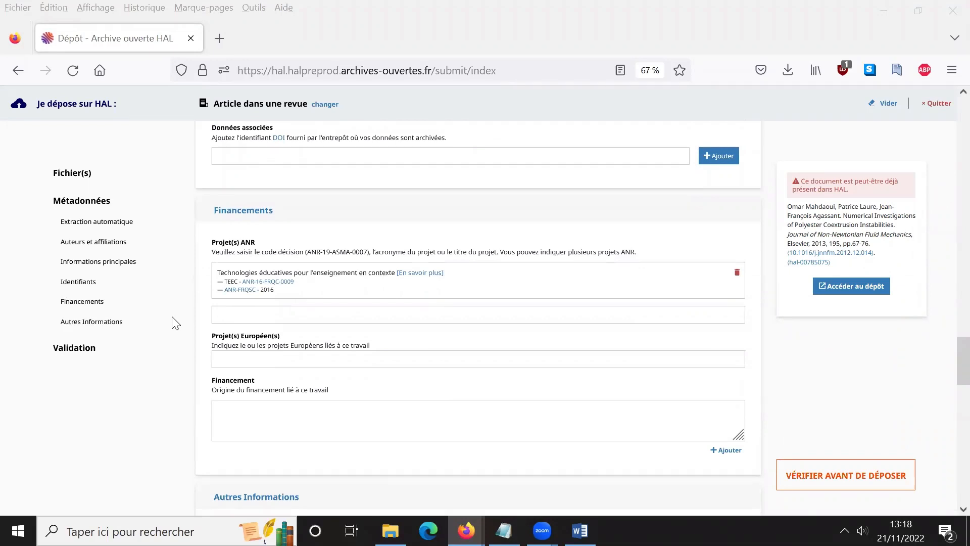
pyautogui.click(254, 314)
pyautogui.write('ANR-')
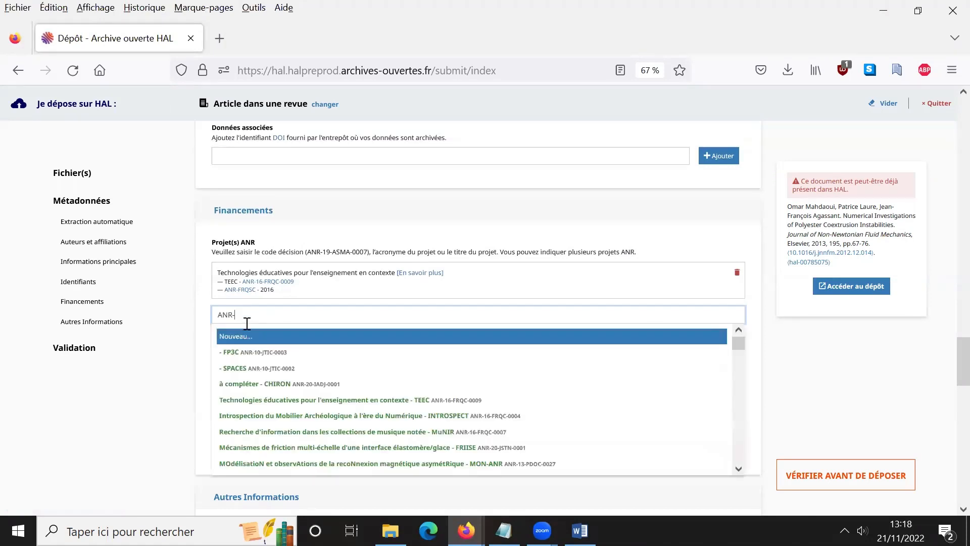
pyautogui.click(253, 400)
# Review the remaining funding fields, the other information and the citation shown in the validation section
pyautogui.scroll(-2, 199, 393)
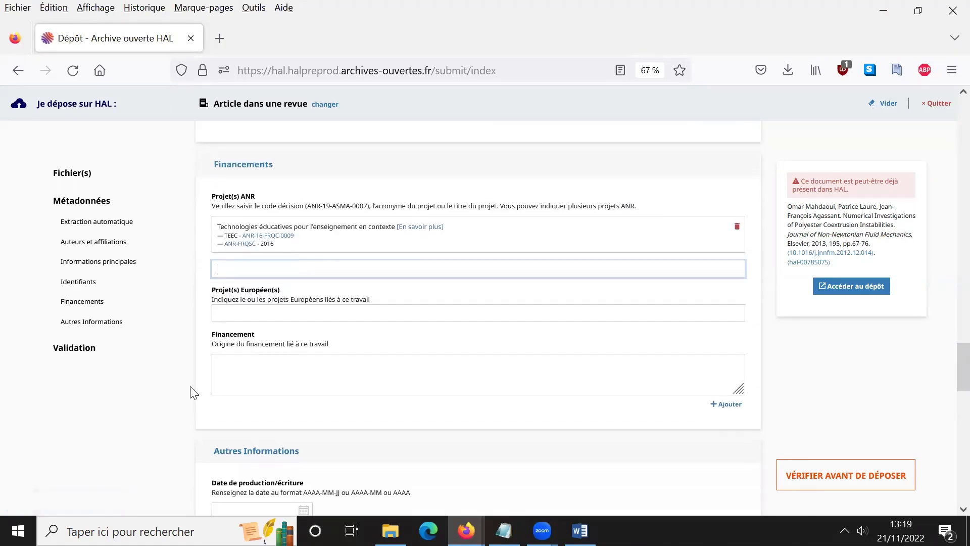
pyautogui.scroll(-2, 194, 393)
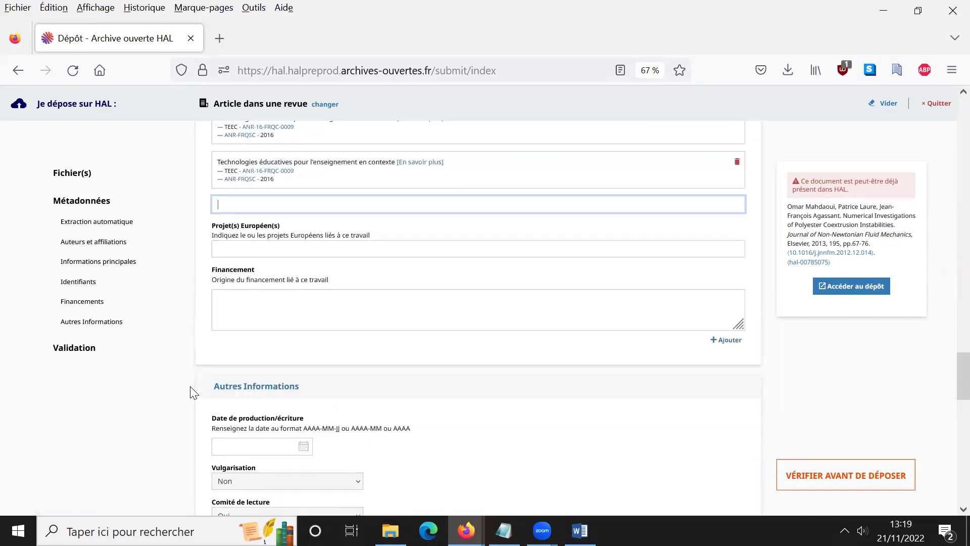
pyautogui.scroll(-3, 192, 391)
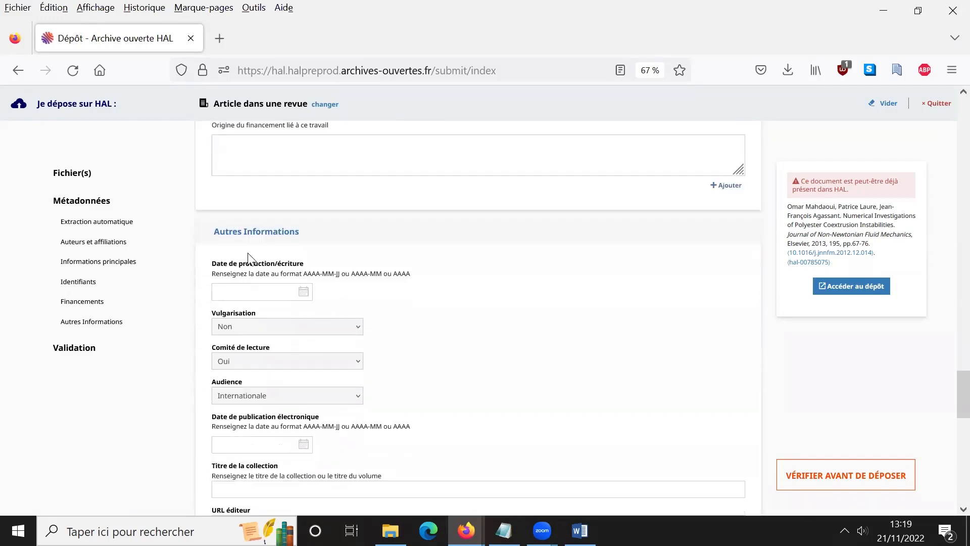
pyautogui.scroll(-3, 184, 350)
pyautogui.scroll(-4, 195, 342)
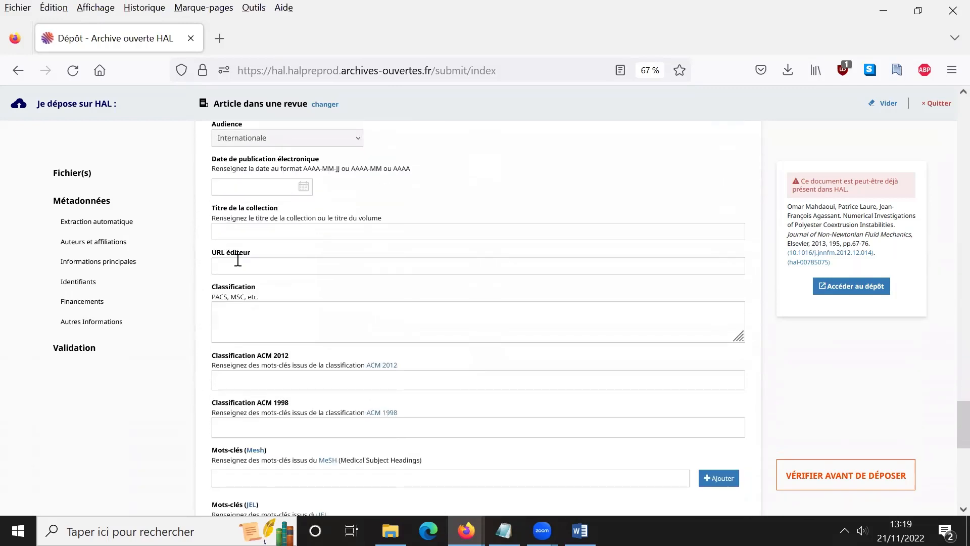
pyautogui.scroll(-7, 193, 337)
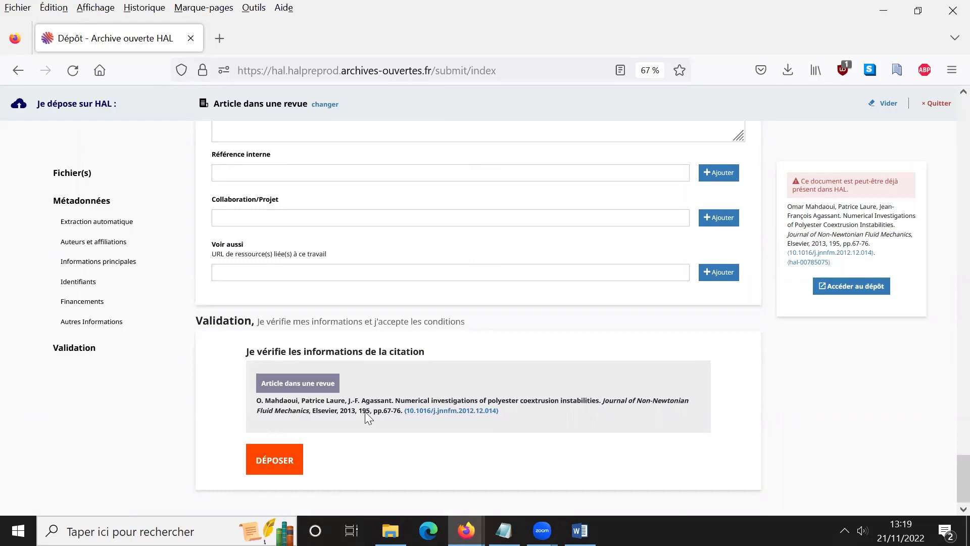
# Submit the completed deposit and start a new one with the document type Article dans une revue
pyautogui.click(290, 462)
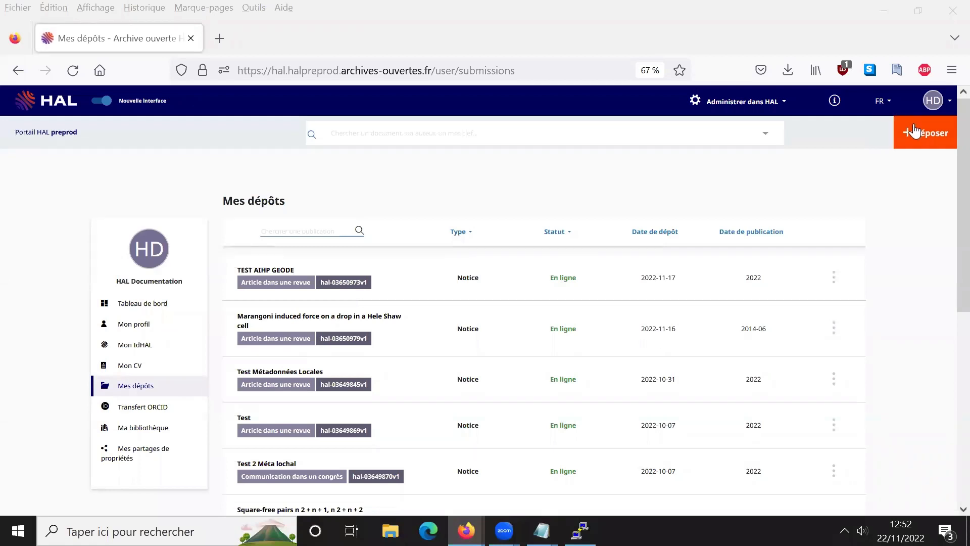
pyautogui.click(926, 133)
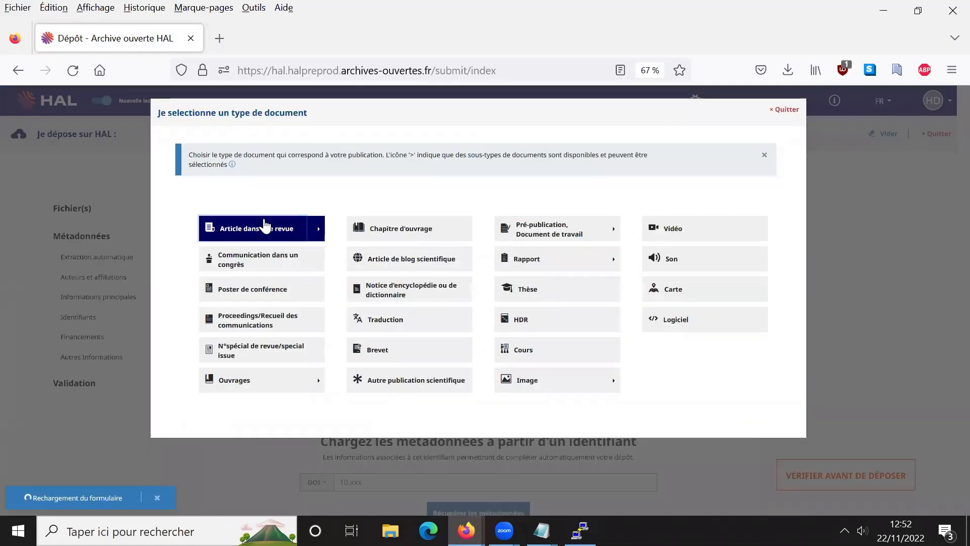
pyautogui.click(265, 227)
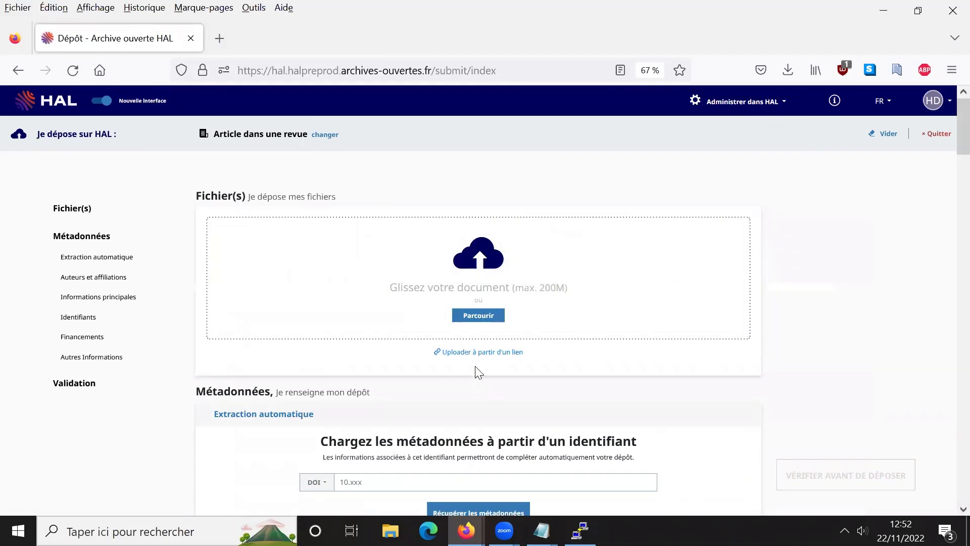
# Upload the article PDF whose file name starts with 10.10631.4878095 from the Webinaire Dépôt folder
pyautogui.click(467, 255)
pyautogui.click(214, 123)
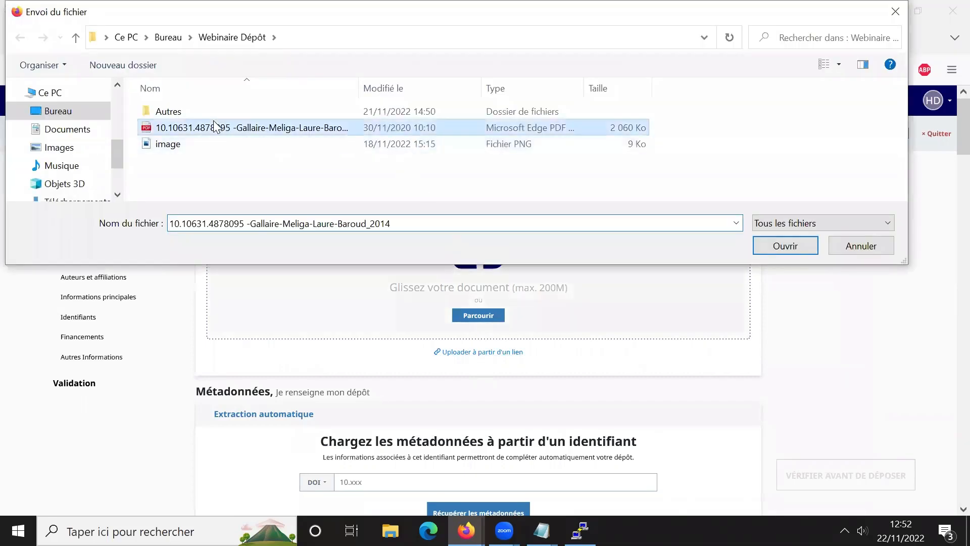
pyautogui.click(792, 243)
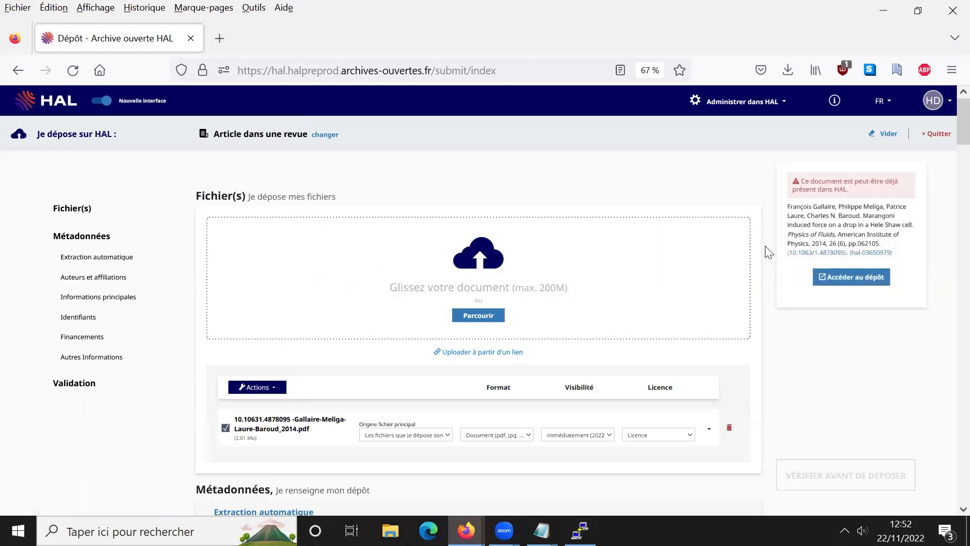
# Examine the actions, main file origin, format, visibility and licence options available for the uploaded PDF
pyautogui.scroll(-2, 768, 251)
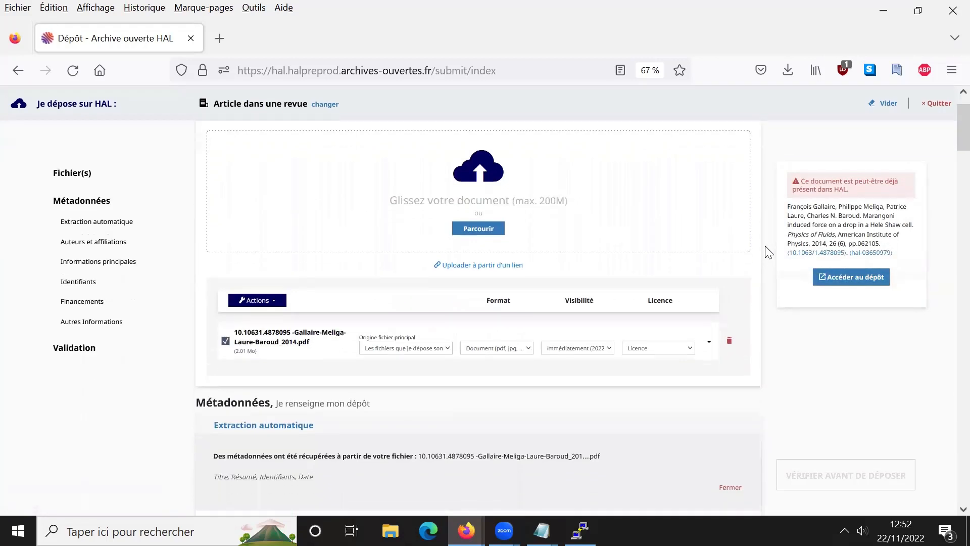
pyautogui.click(276, 305)
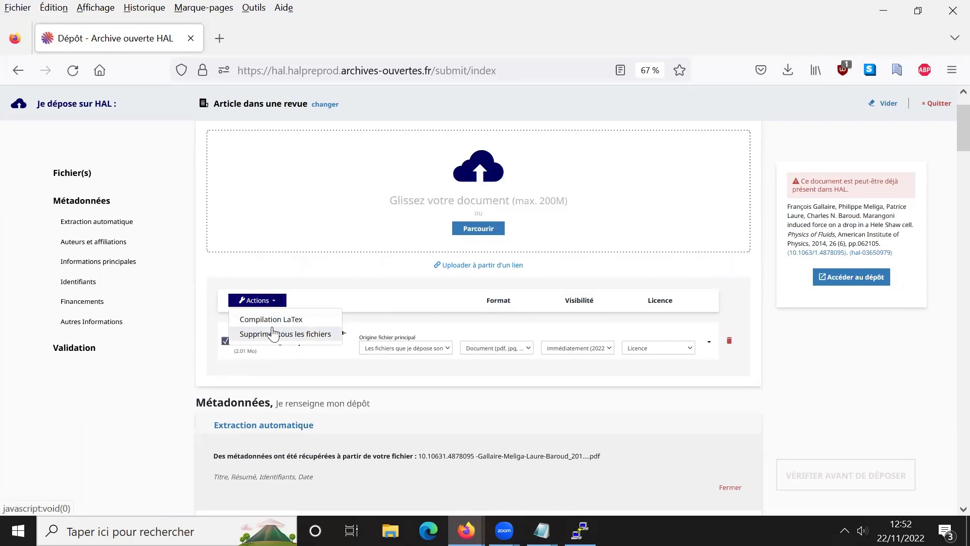
pyautogui.click(338, 299)
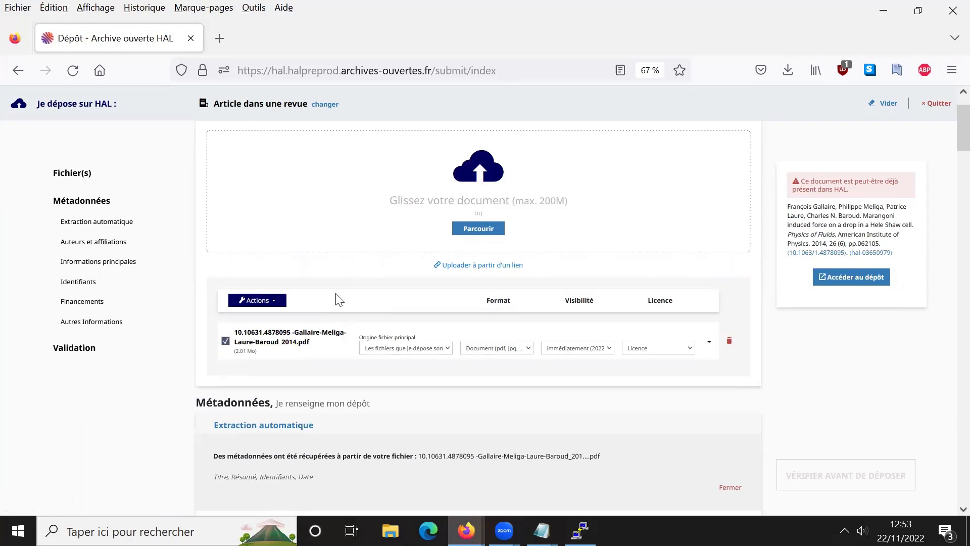
pyautogui.click(385, 348)
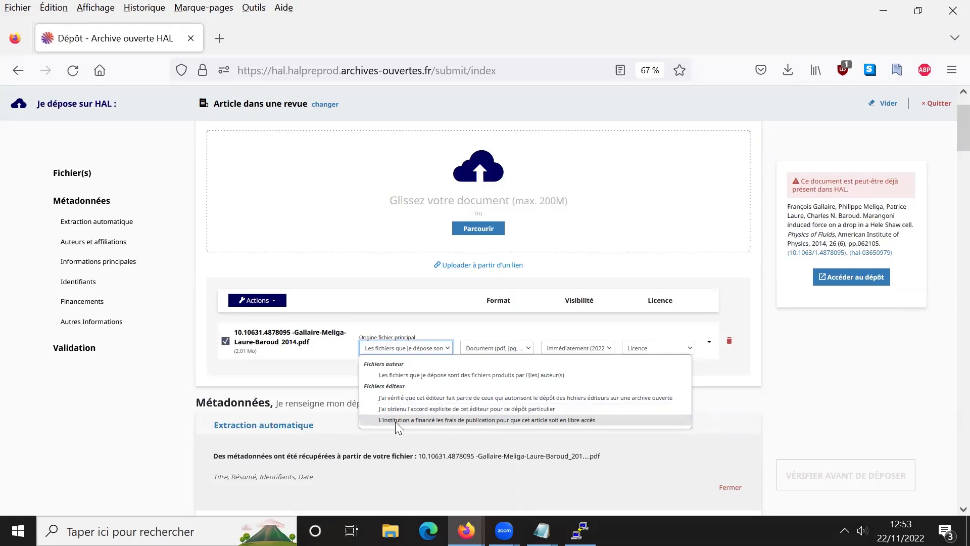
pyautogui.click(490, 347)
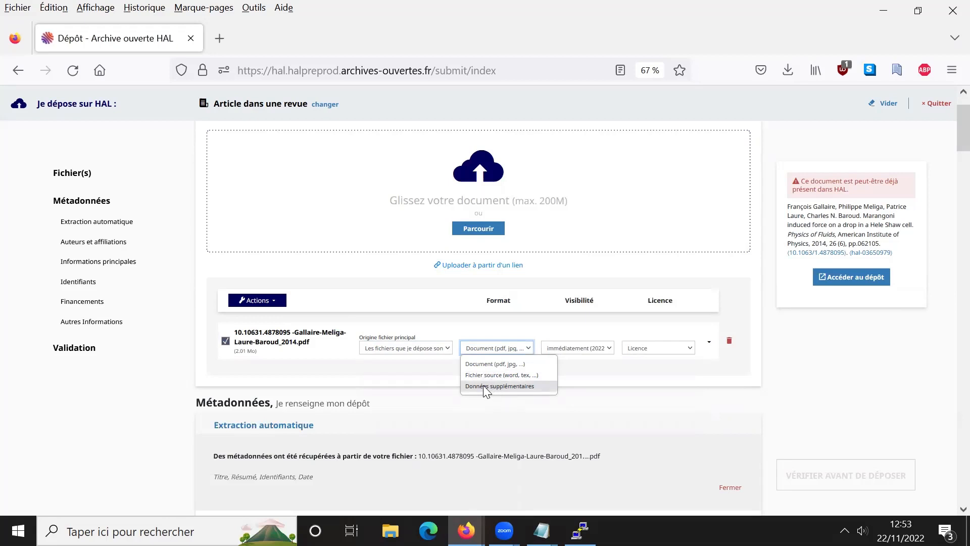
pyautogui.click(571, 348)
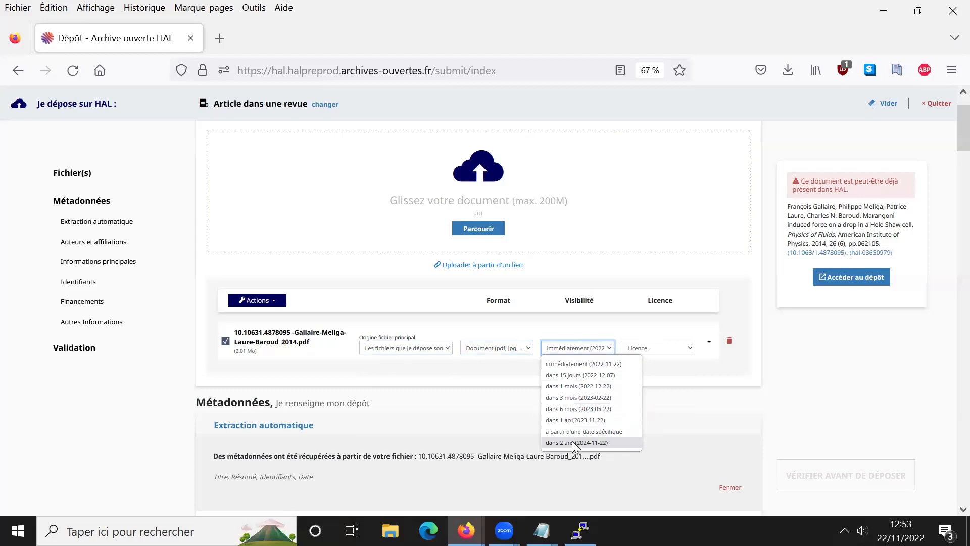
pyautogui.click(663, 348)
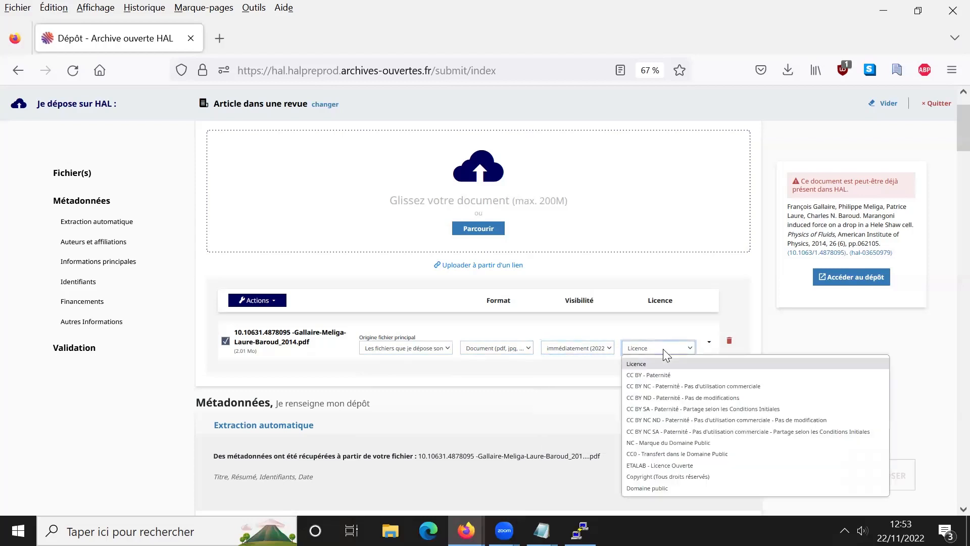
pyautogui.click(604, 329)
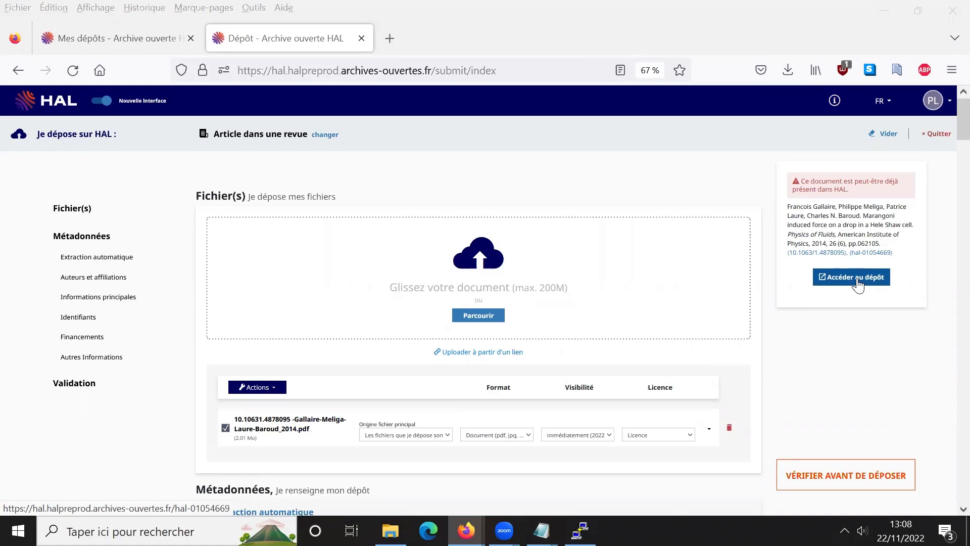
# Retrieve the article's metadata from the DOI 10.1063/1.4878095
pyautogui.scroll(-4, 772, 308)
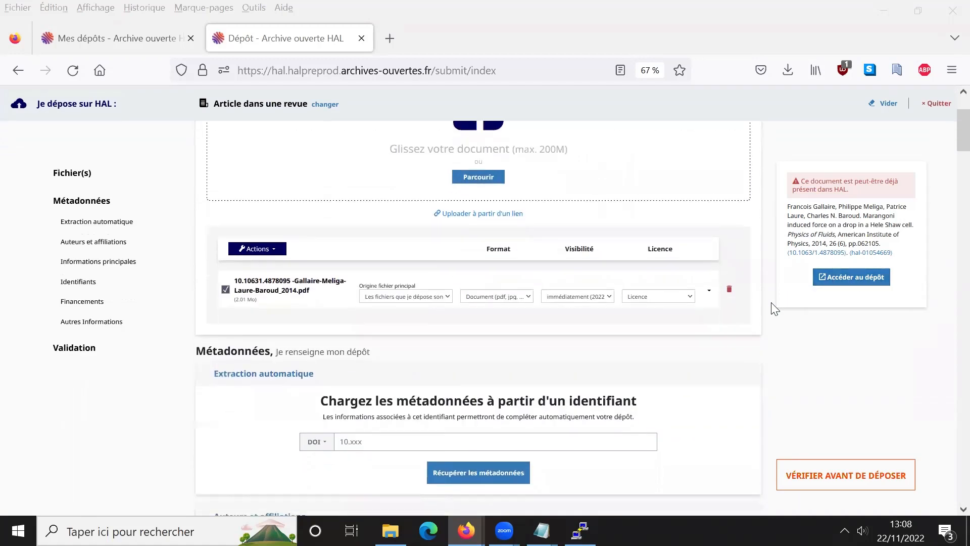
pyautogui.click(614, 333)
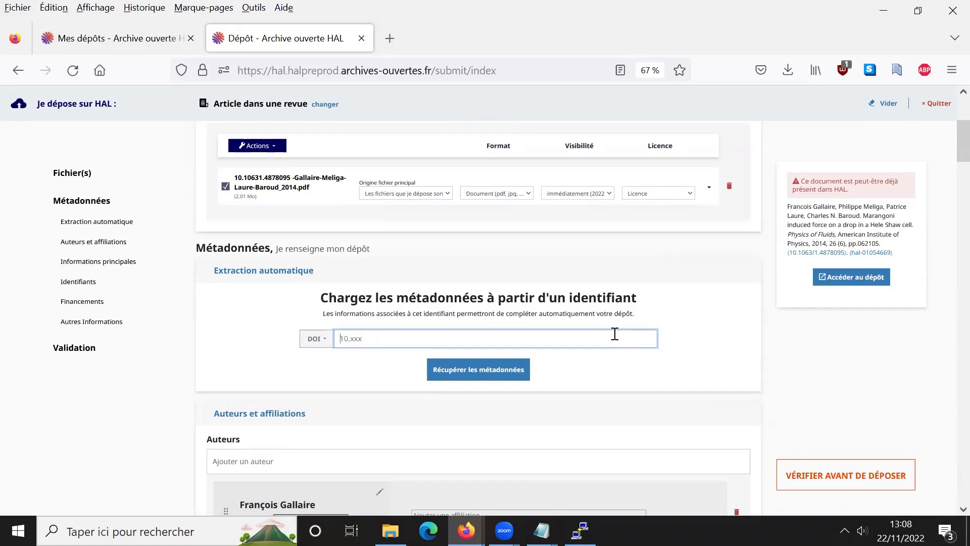
pyautogui.write('10.1063/1.4878095')
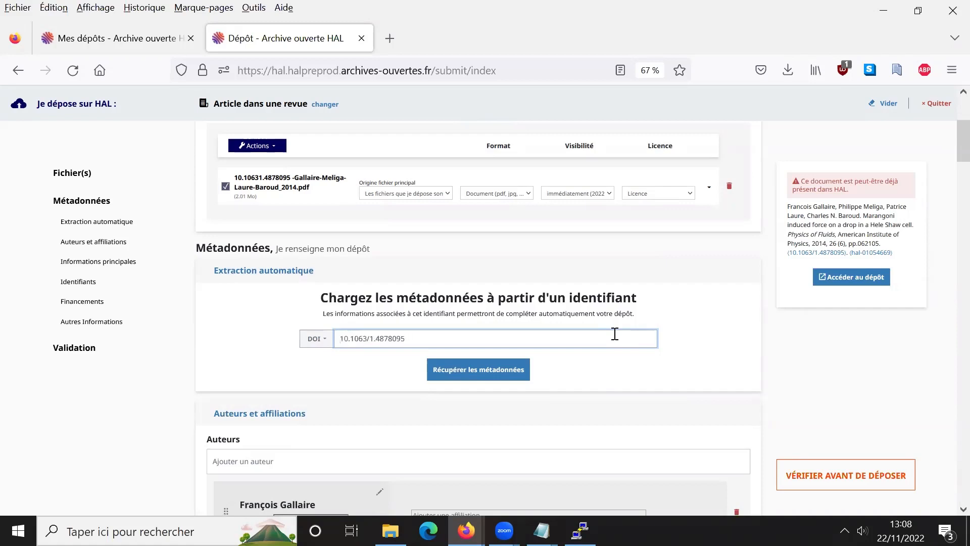
pyautogui.click(514, 378)
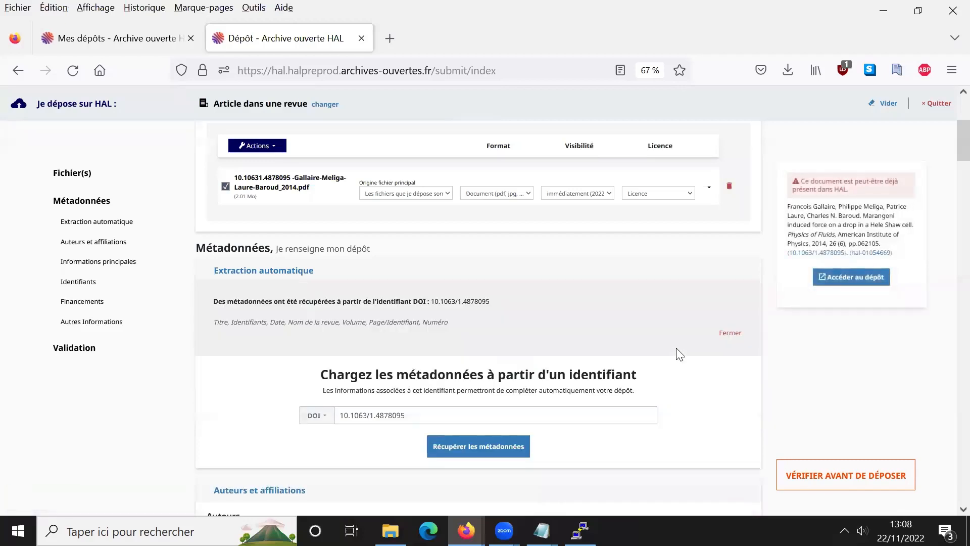
# Search for the second listed author by name in the add-author field and examine the suggested author forms without adding one
pyautogui.scroll(-3, 676, 354)
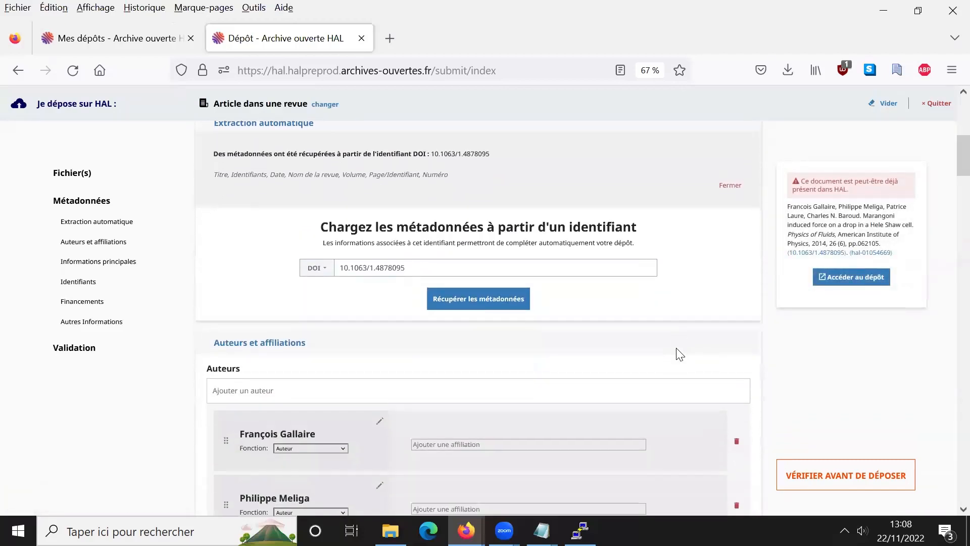
pyautogui.scroll(-2, 677, 349)
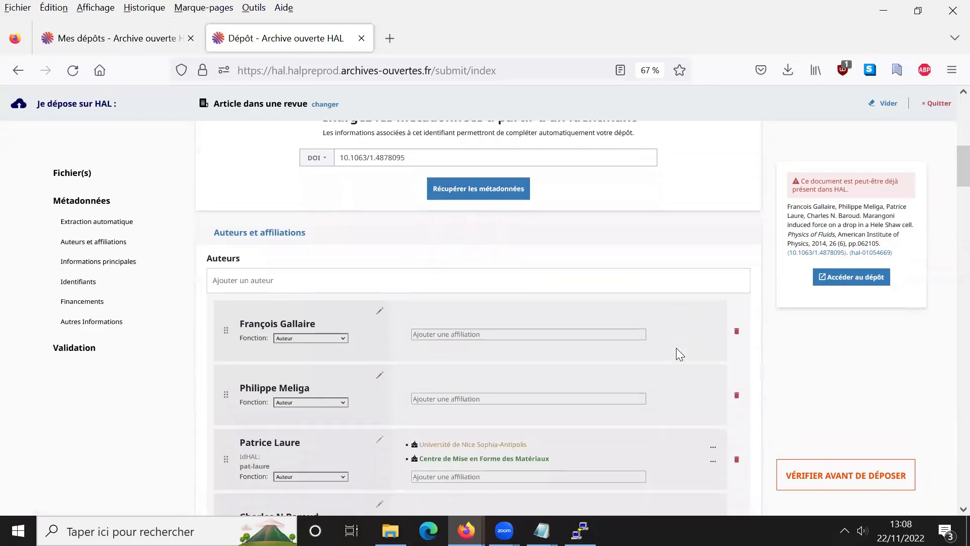
pyautogui.scroll(-1, 676, 347)
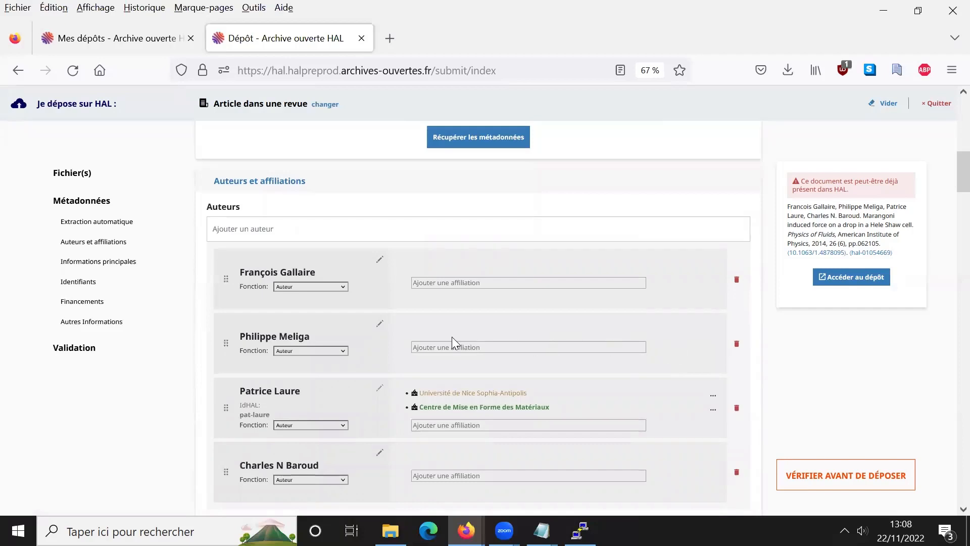
pyautogui.click(324, 226)
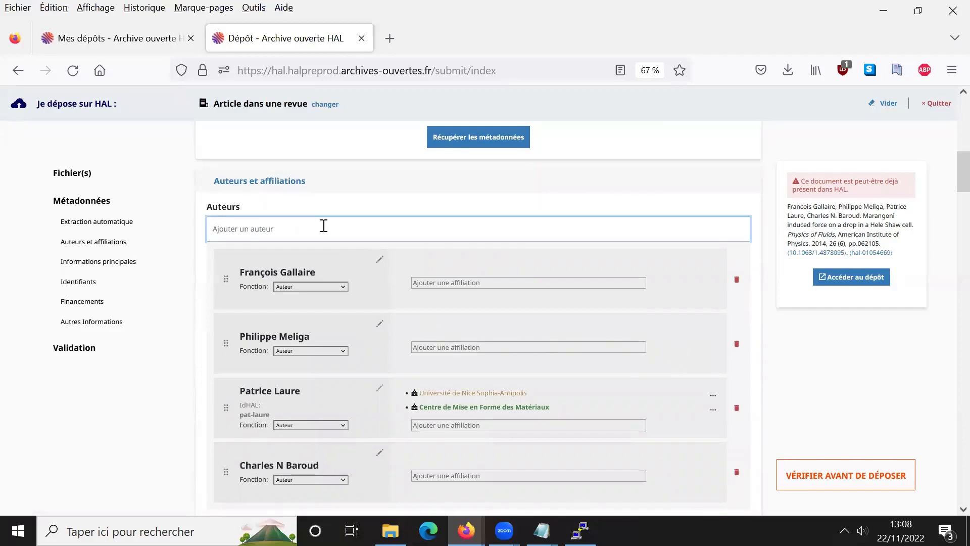
pyautogui.write('p')
pyautogui.press('BackSpace')
pyautogui.write('Philippe M')
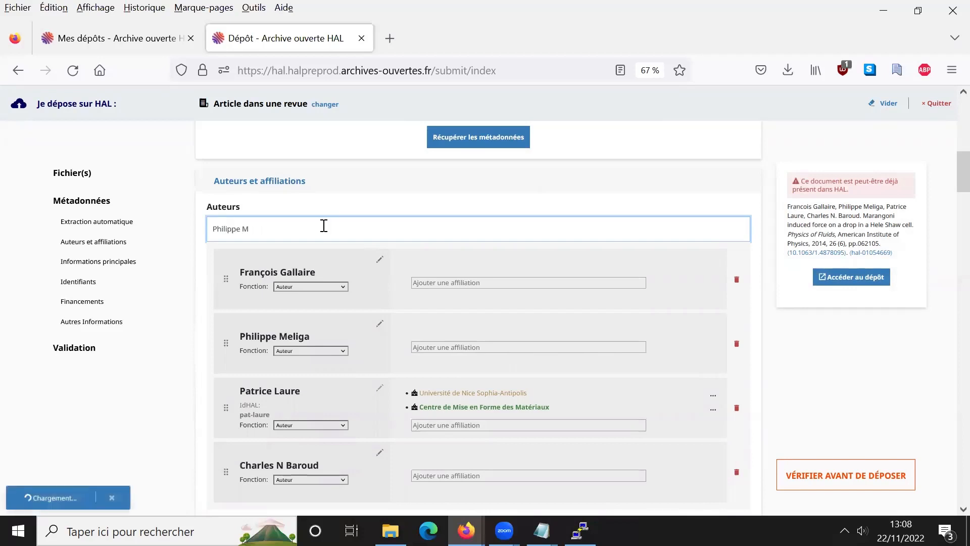
pyautogui.write('eli')
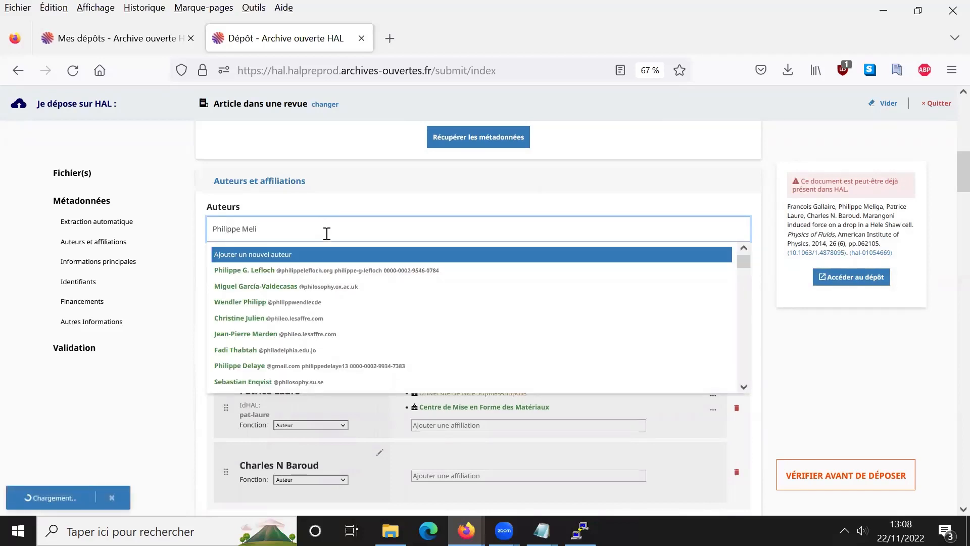
pyautogui.write('g')
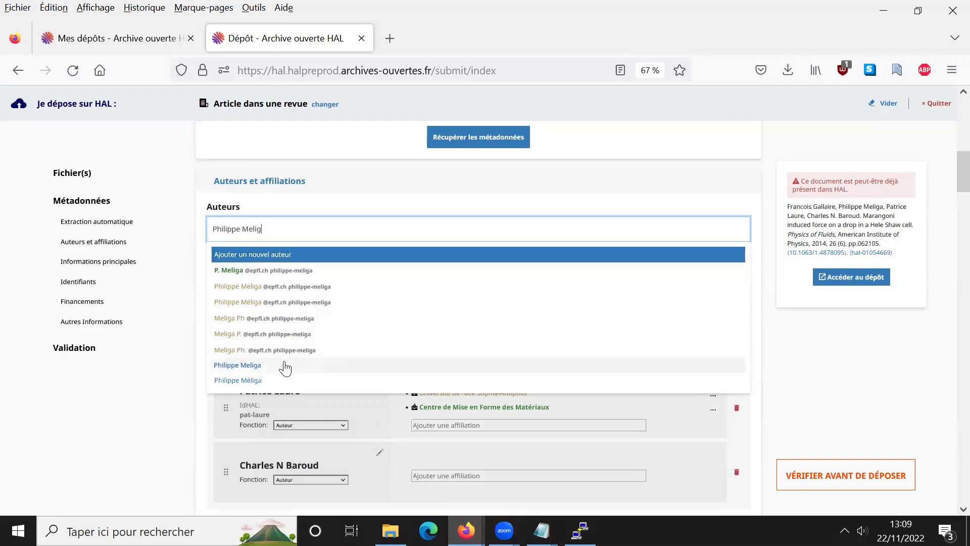
pyautogui.click(797, 361)
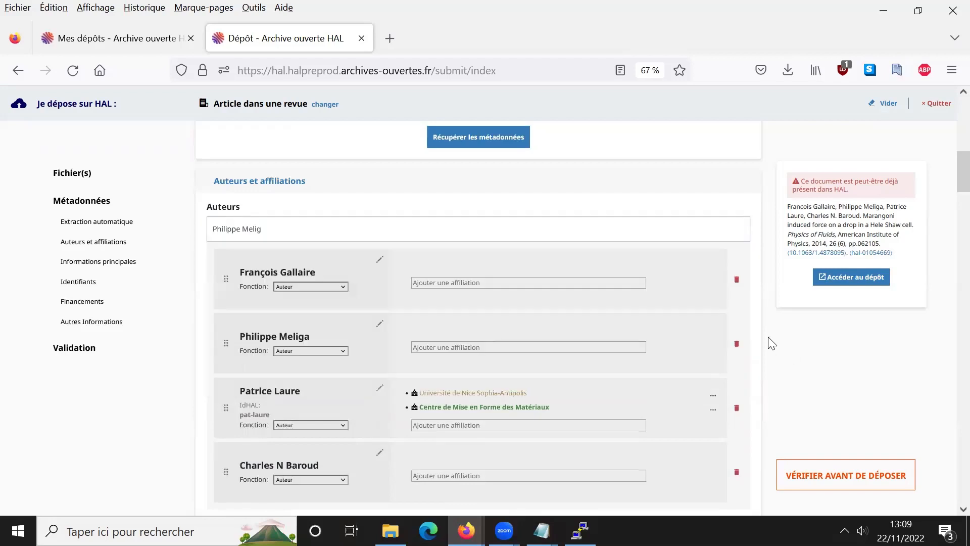
# Check the function choices for the first author and move that author to second place in the author list
pyautogui.click(305, 286)
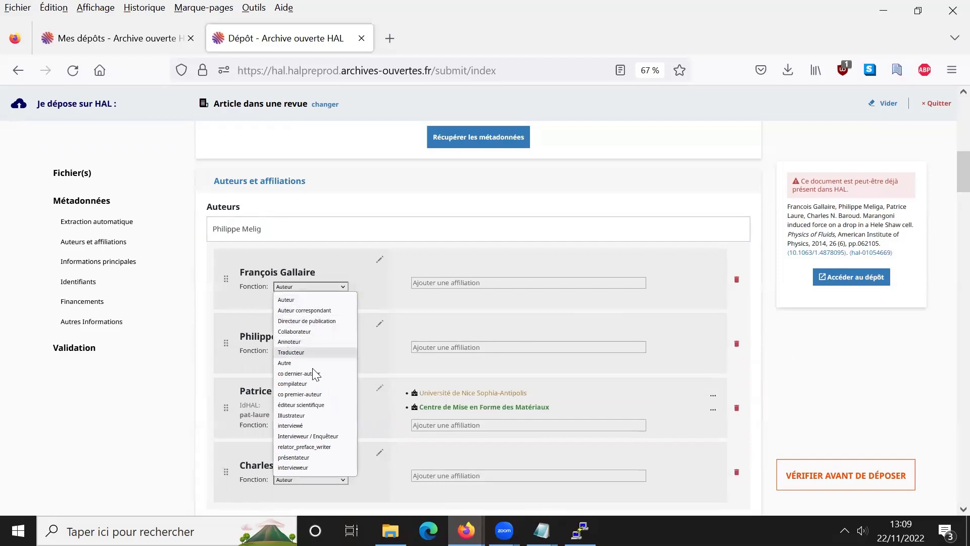
pyautogui.click(374, 282)
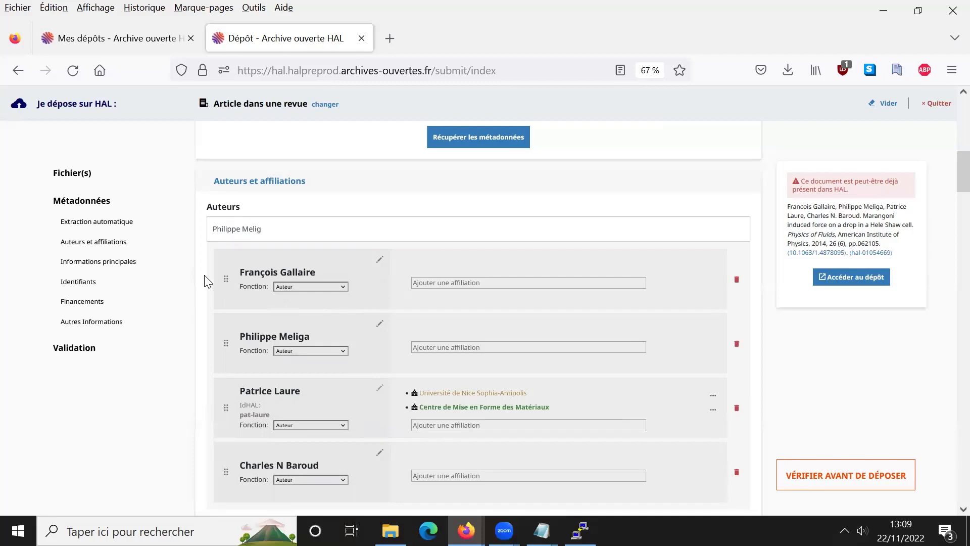
pyautogui.moveTo(224, 281); pyautogui.dragTo(222, 343)
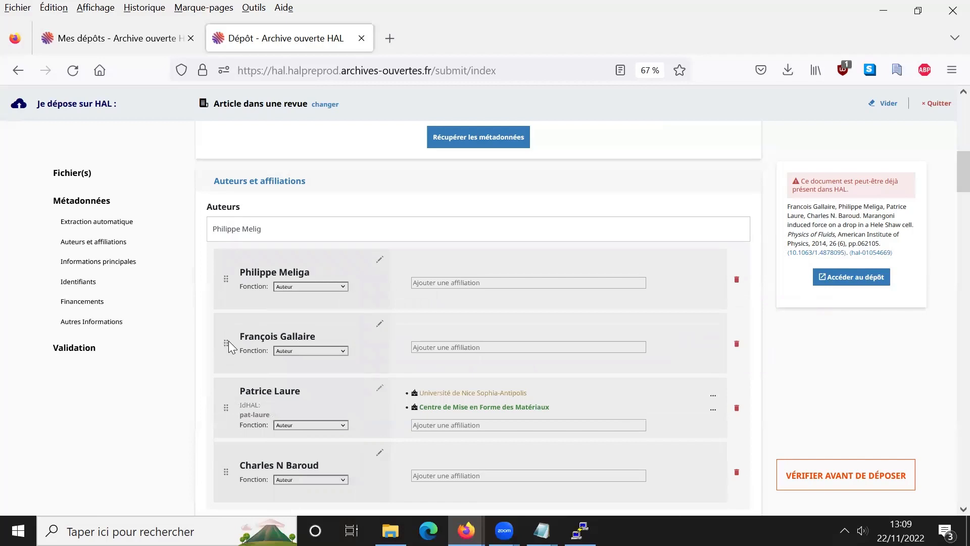
# Examine the name form, separator and affiliation search settings for adding a list of authors, and close the dialog without adding any
pyautogui.scroll(-3, 355, 323)
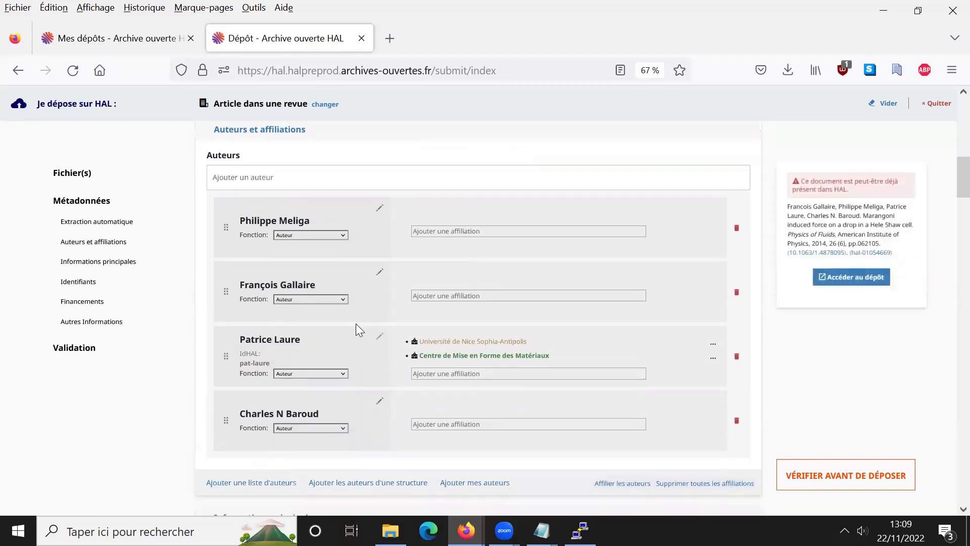
pyautogui.scroll(-1, 355, 323)
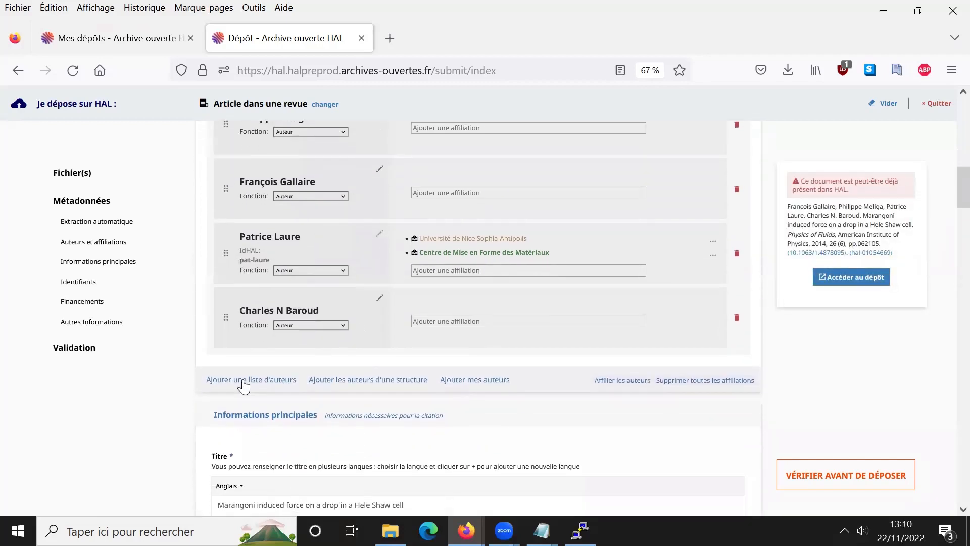
pyautogui.click(244, 384)
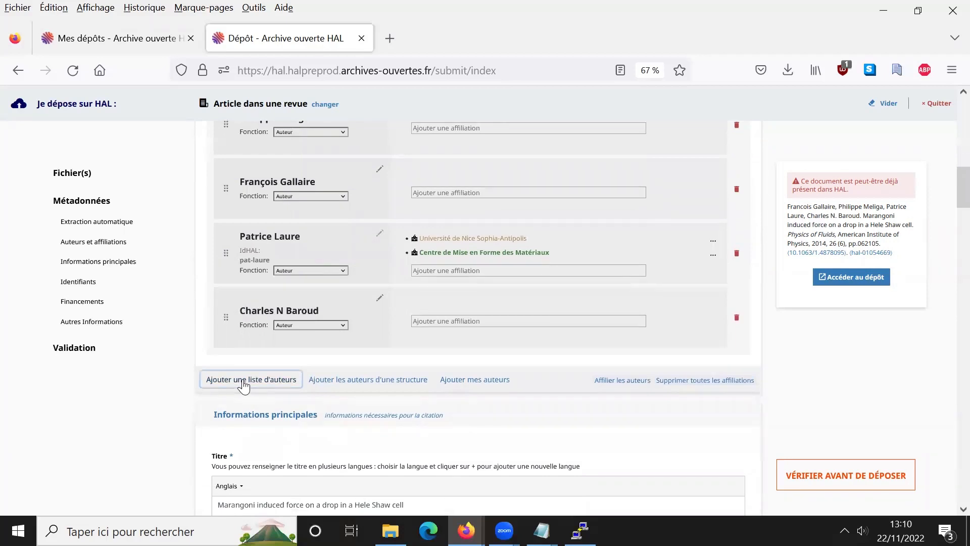
pyautogui.click(244, 385)
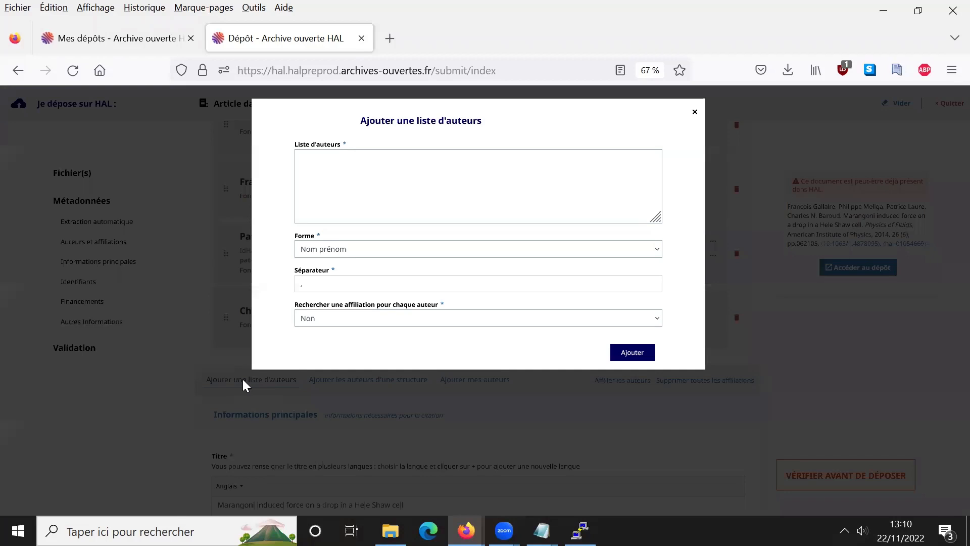
pyautogui.click(415, 253)
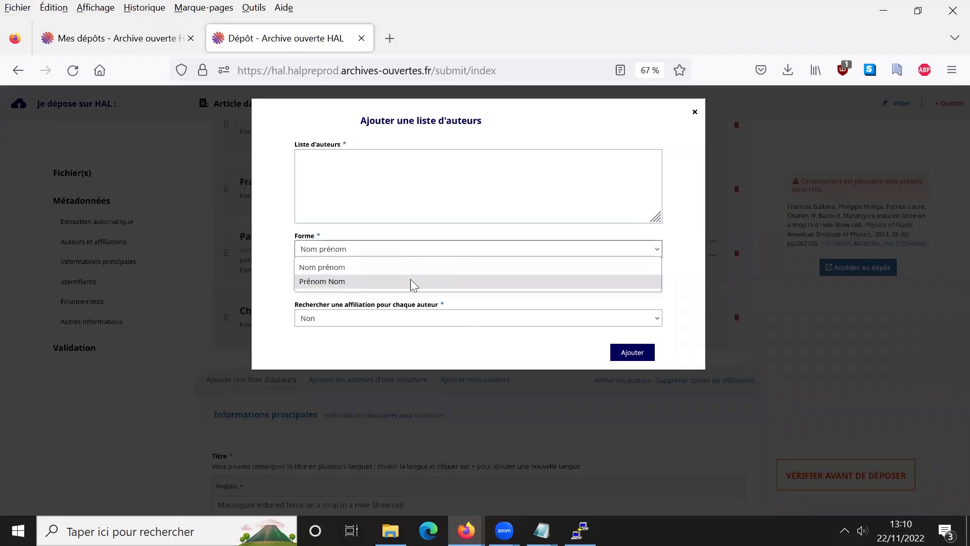
pyautogui.click(418, 265)
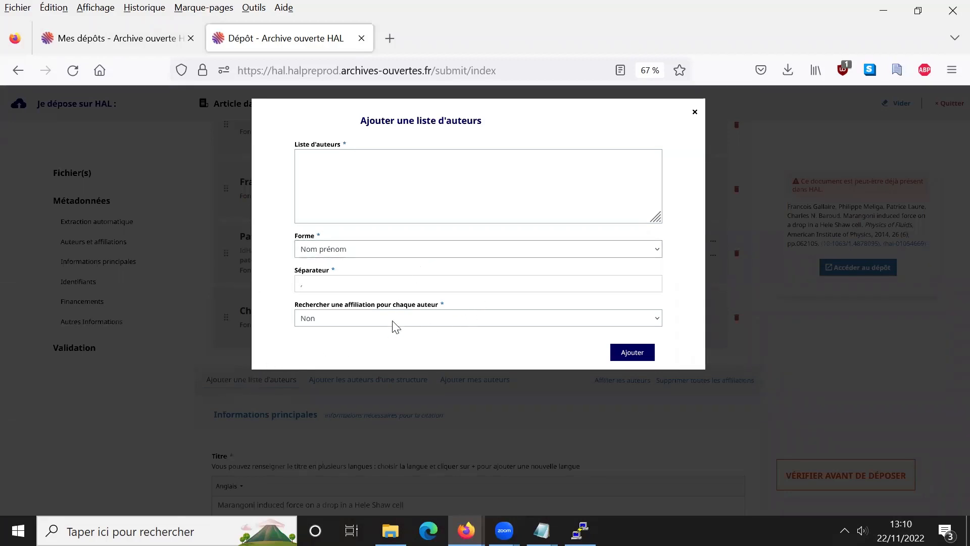
pyautogui.click(694, 113)
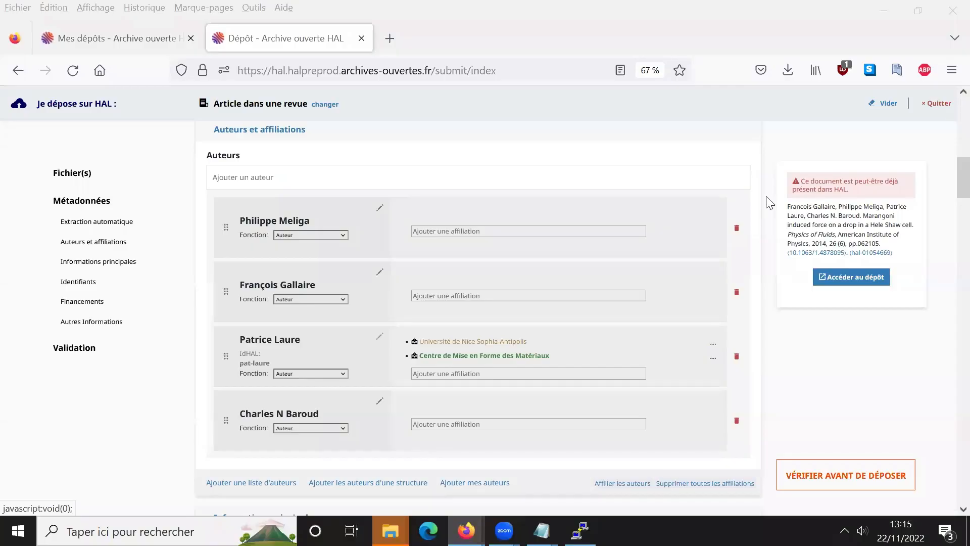
# Remove the journal entry, reselect American Institute of Physics' Physics of Fluids by searching for "Physics of Fluid", and check its Sherpa Romeo self-archiving policy
pyautogui.scroll(-7, 769, 202)
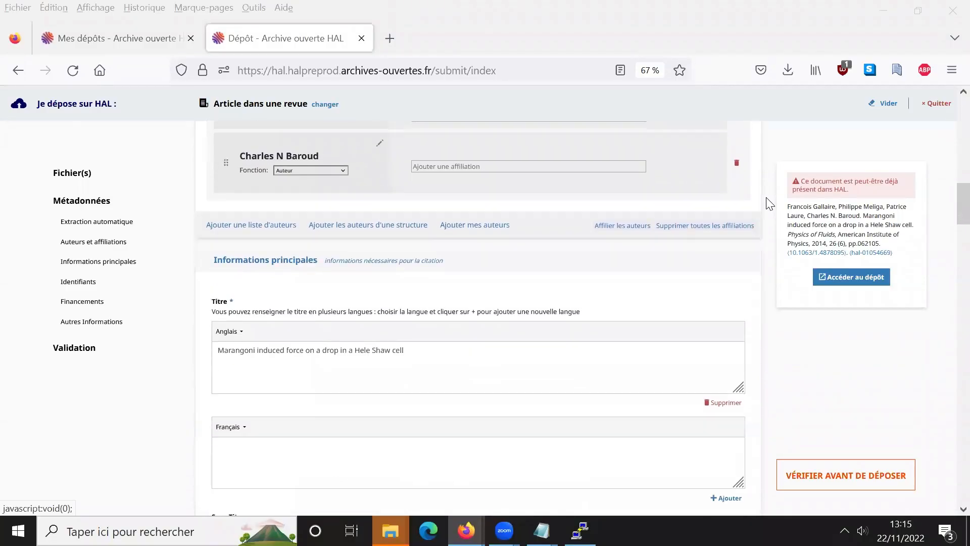
pyautogui.scroll(-1, 768, 202)
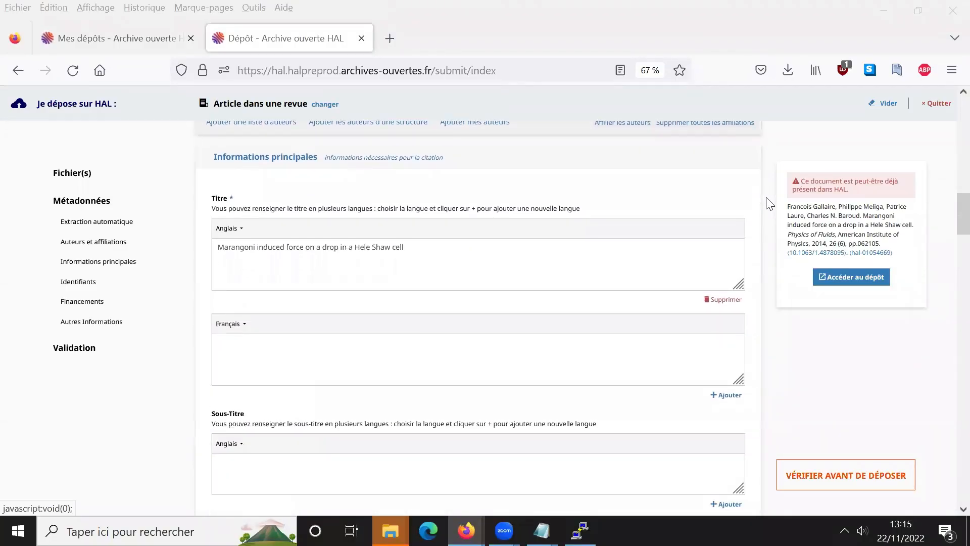
pyautogui.scroll(-8, 769, 202)
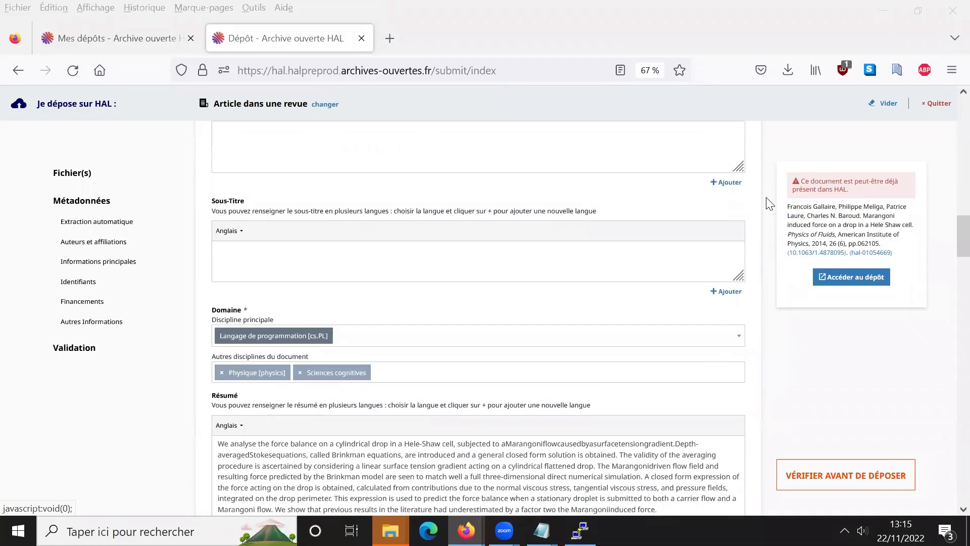
pyautogui.scroll(-9, 769, 202)
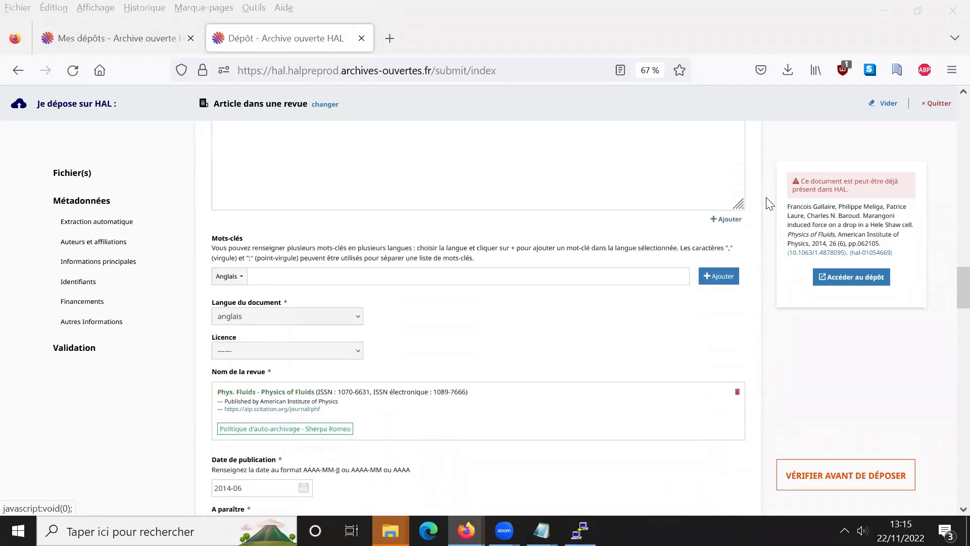
pyautogui.scroll(-4, 768, 202)
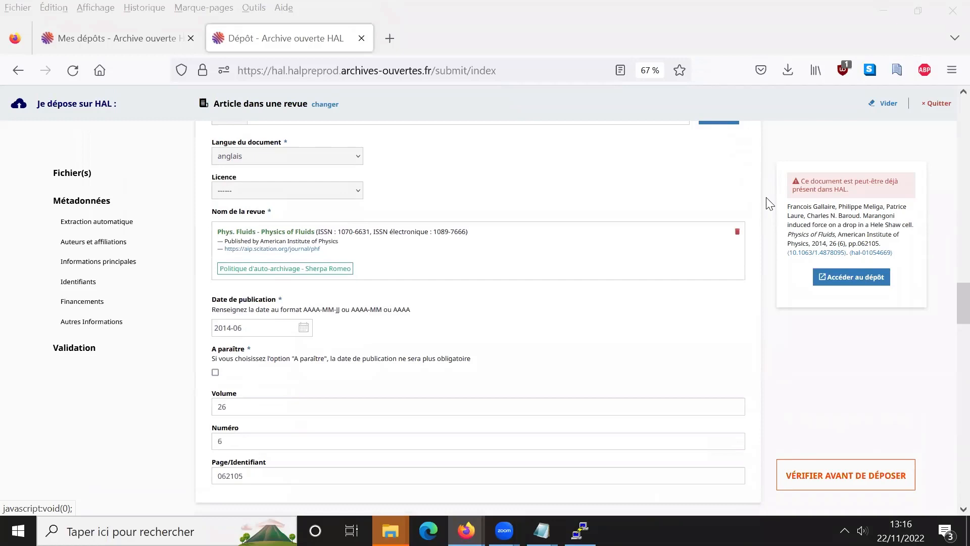
pyautogui.click(737, 233)
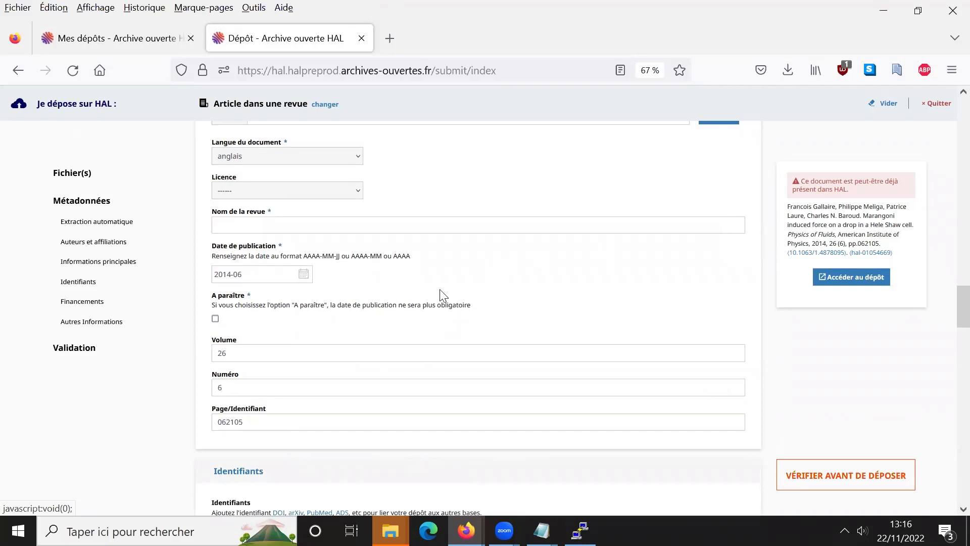
pyautogui.click(401, 231)
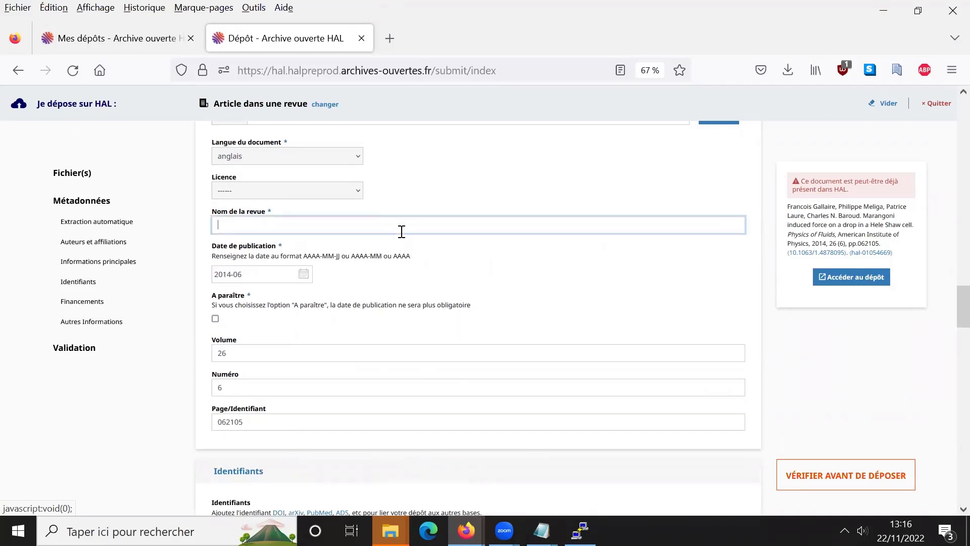
pyautogui.write('Physics ')
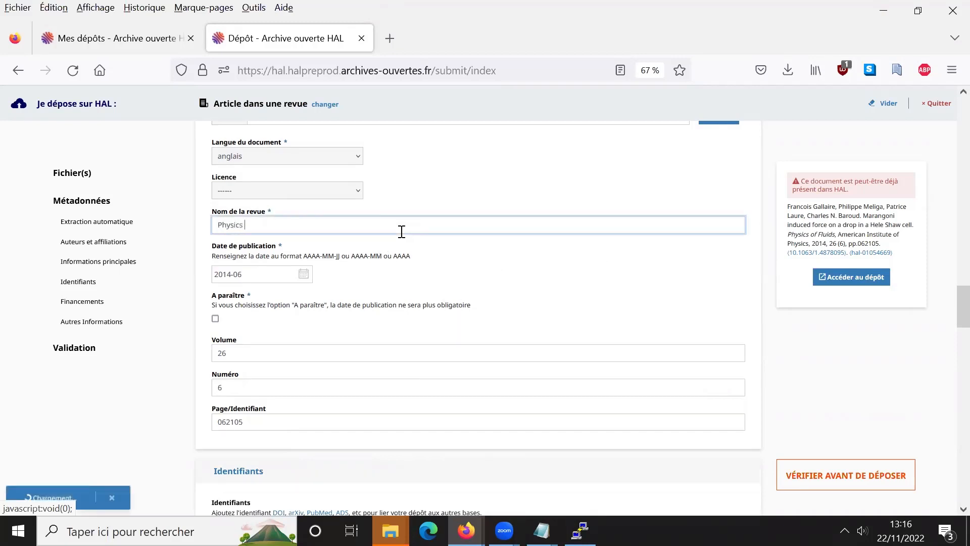
pyautogui.write('of Fluid')
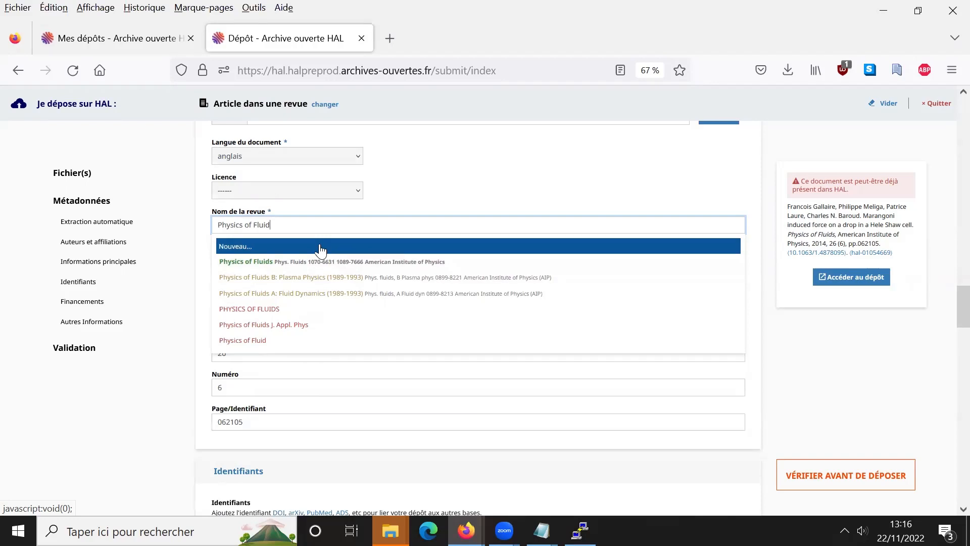
pyautogui.click(353, 268)
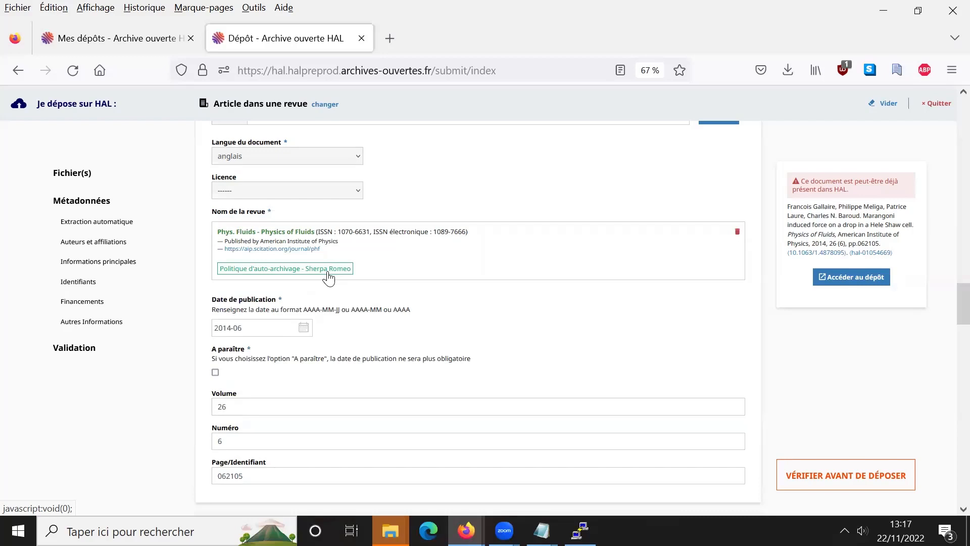
pyautogui.click(328, 275)
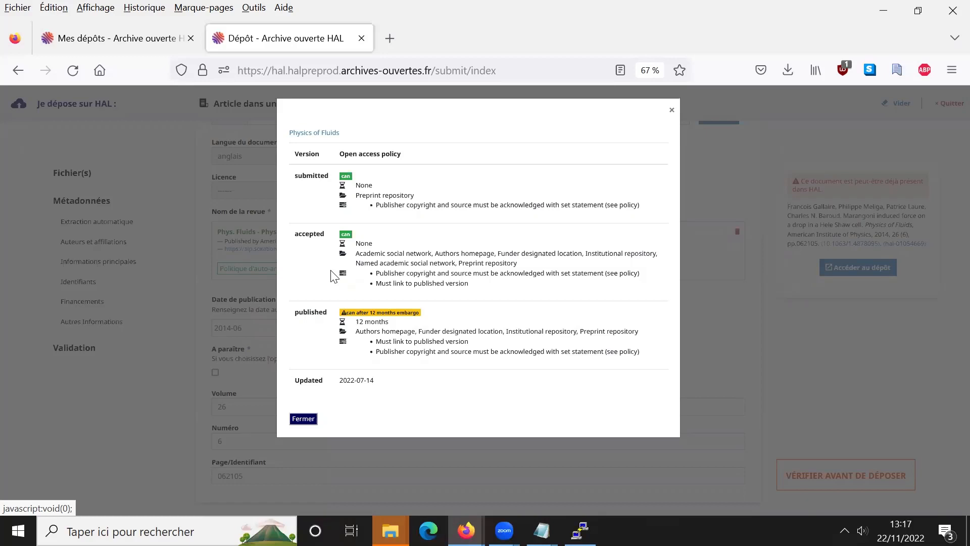
pyautogui.press('Escape')
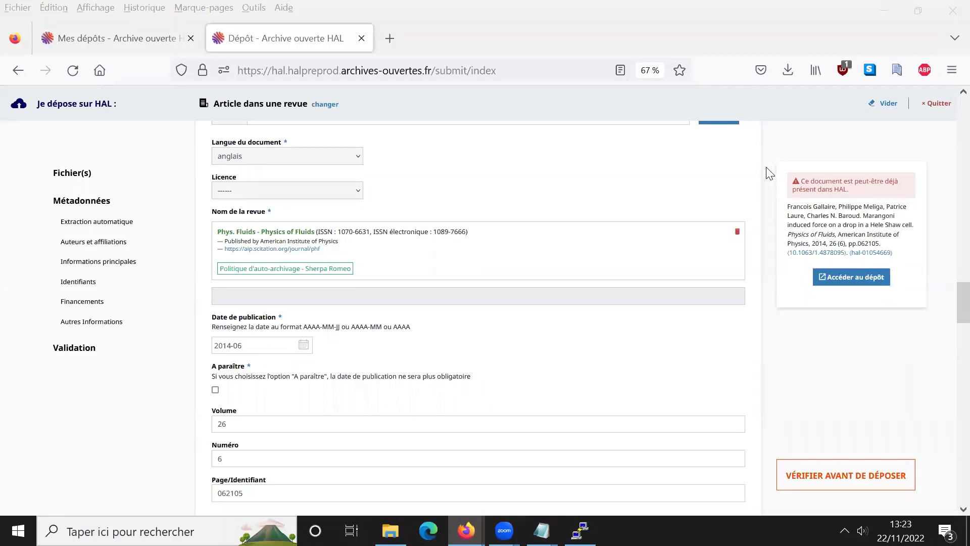
# Check the citation and arXiv transfer conditions in the validation section, accept HAL's conditions, and submit the deposit without arXiv transfer
pyautogui.scroll(-15, 781, 171)
pyautogui.scroll(-15, 769, 174)
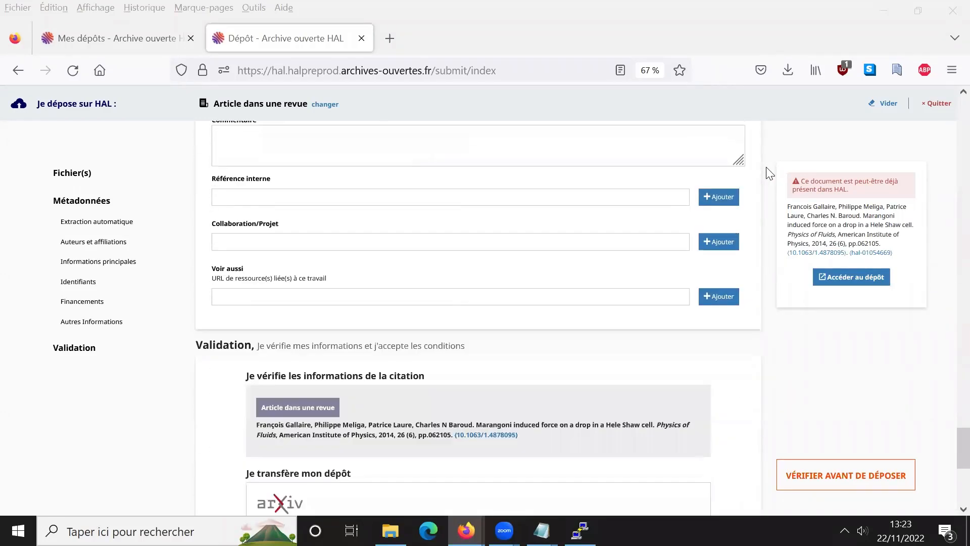
pyautogui.scroll(2, 769, 173)
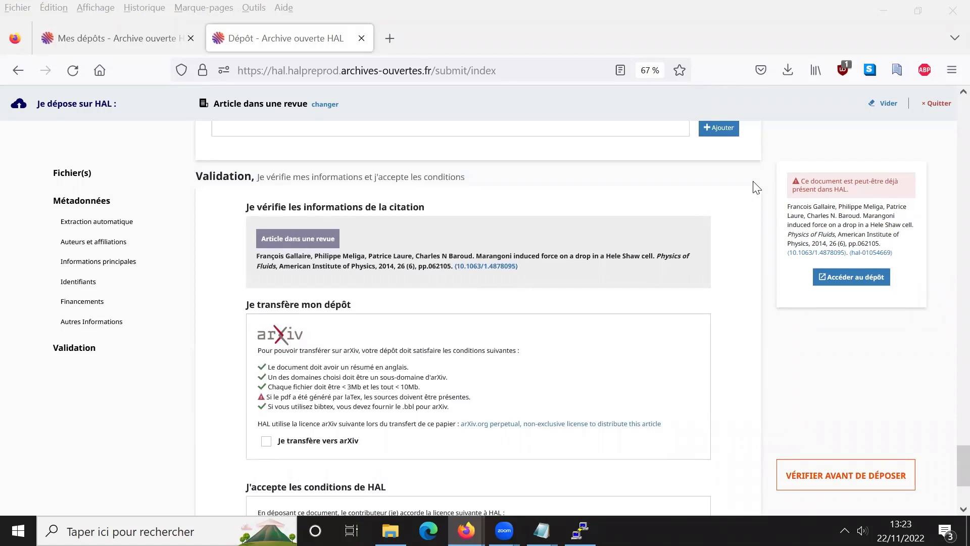
pyautogui.scroll(-3, 756, 187)
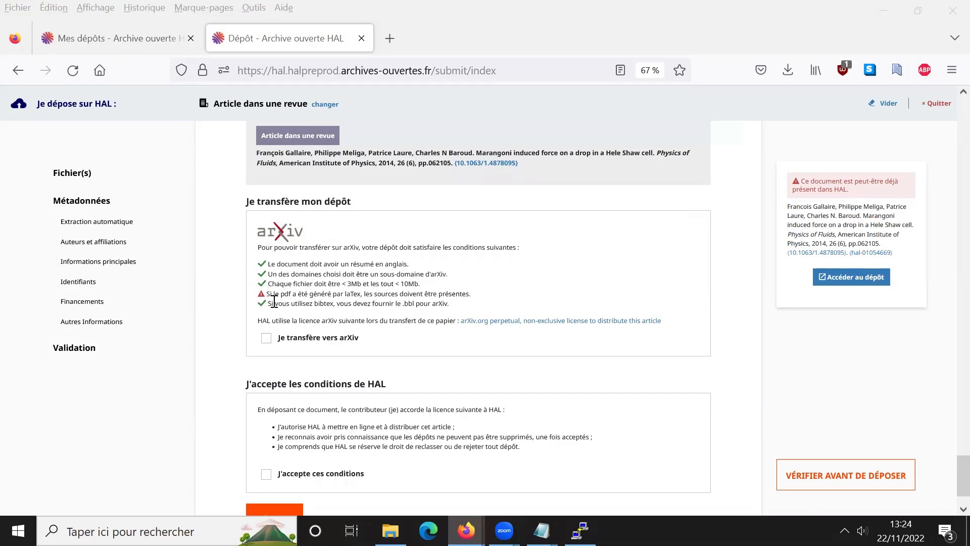
pyautogui.scroll(-2, 273, 303)
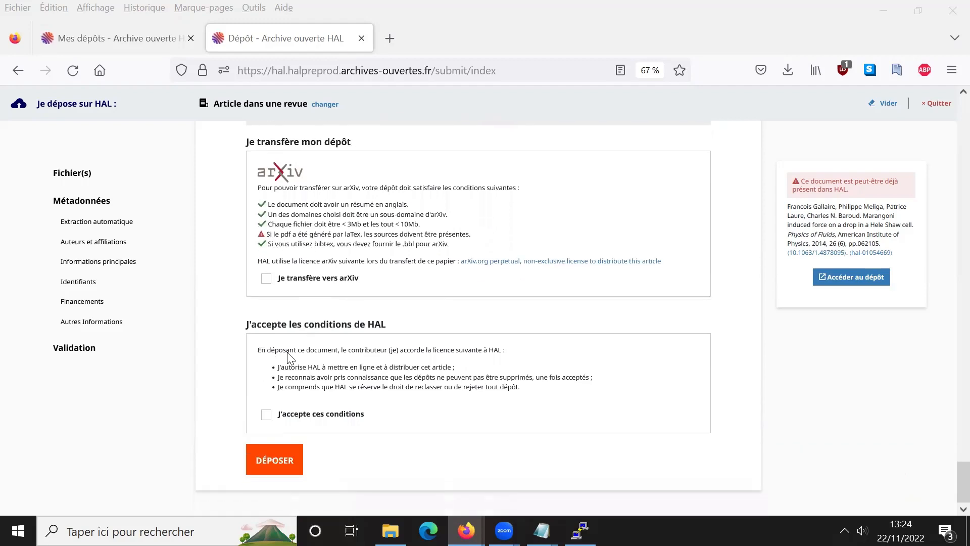
pyautogui.click(265, 417)
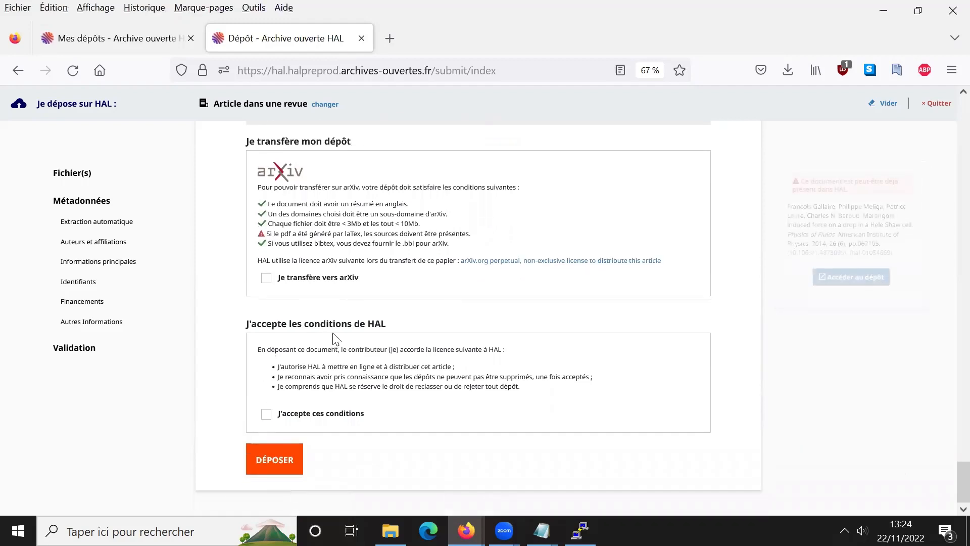
pyautogui.click(266, 414)
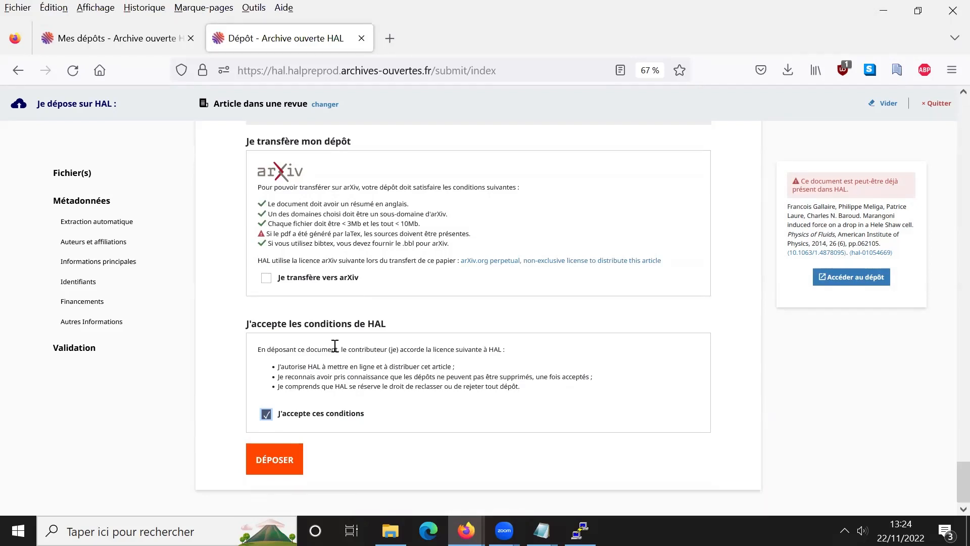
pyautogui.click(273, 463)
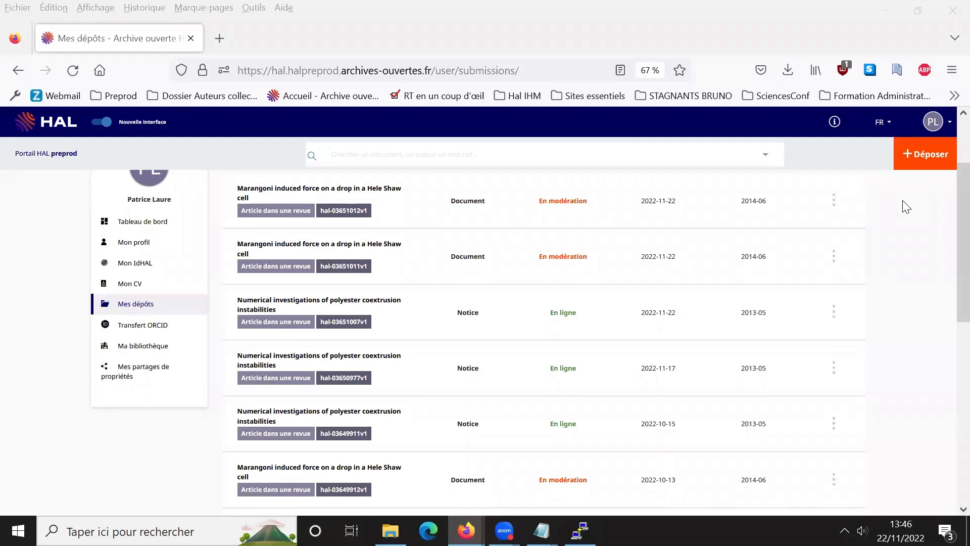
# Examine the account menu entries and the type and status filter choices of the deposit list without applying any filter
pyautogui.click(934, 121)
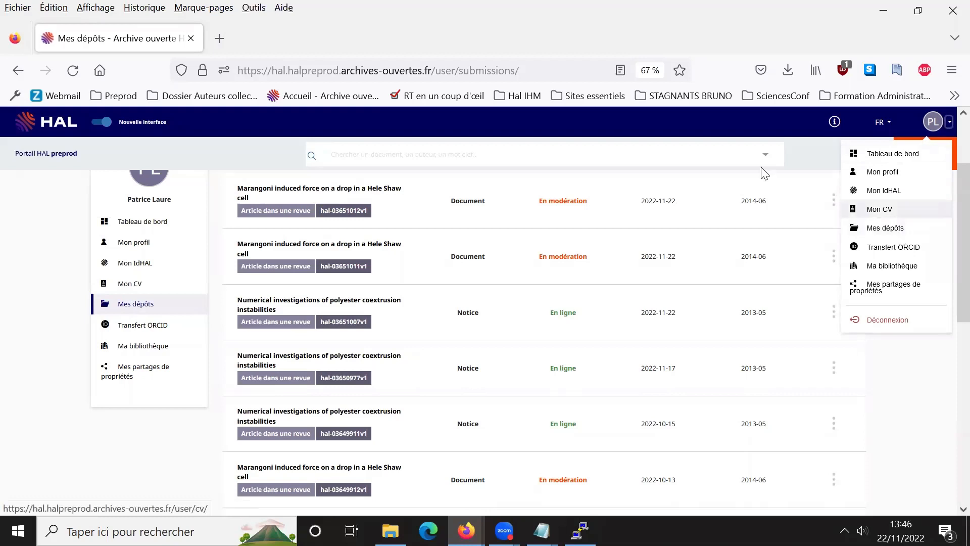
pyautogui.click(804, 168)
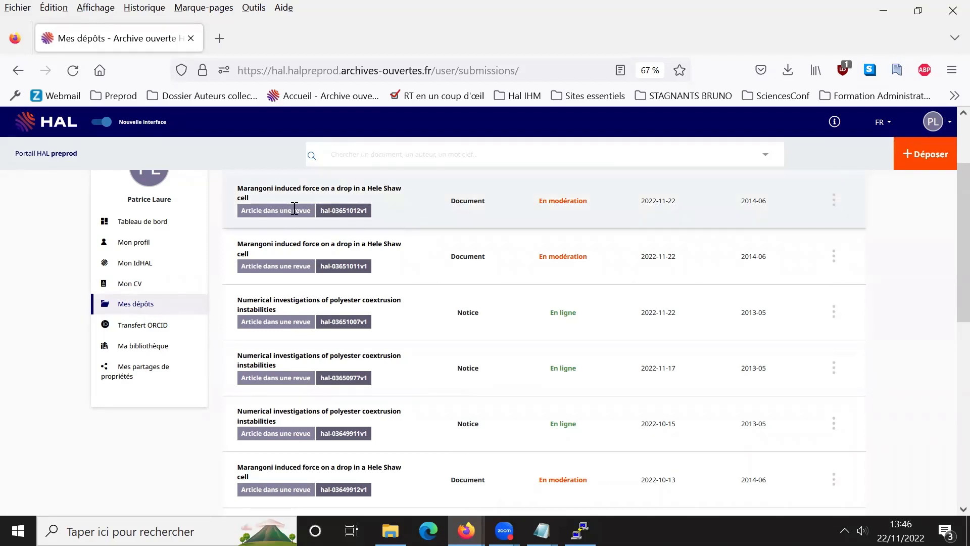
pyautogui.scroll(2, 295, 212)
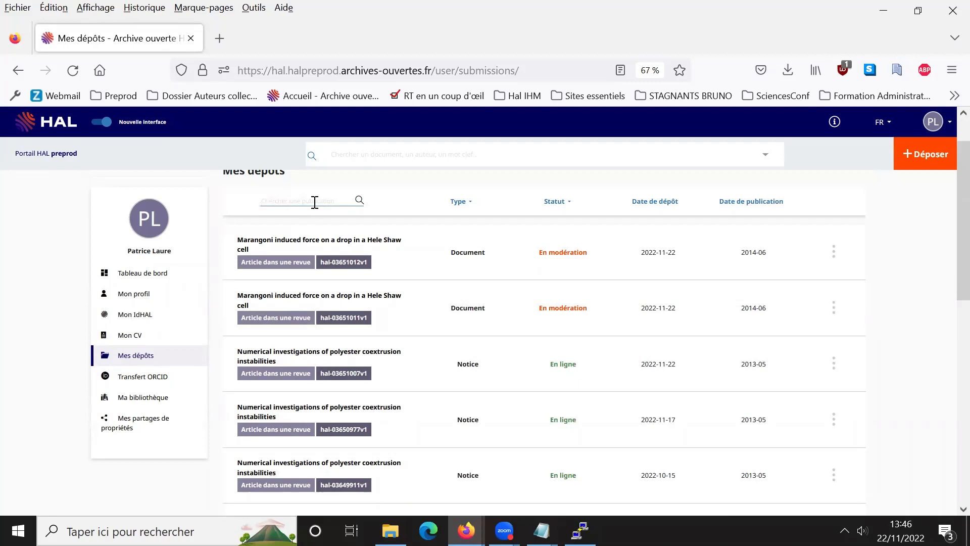
pyautogui.click(469, 211)
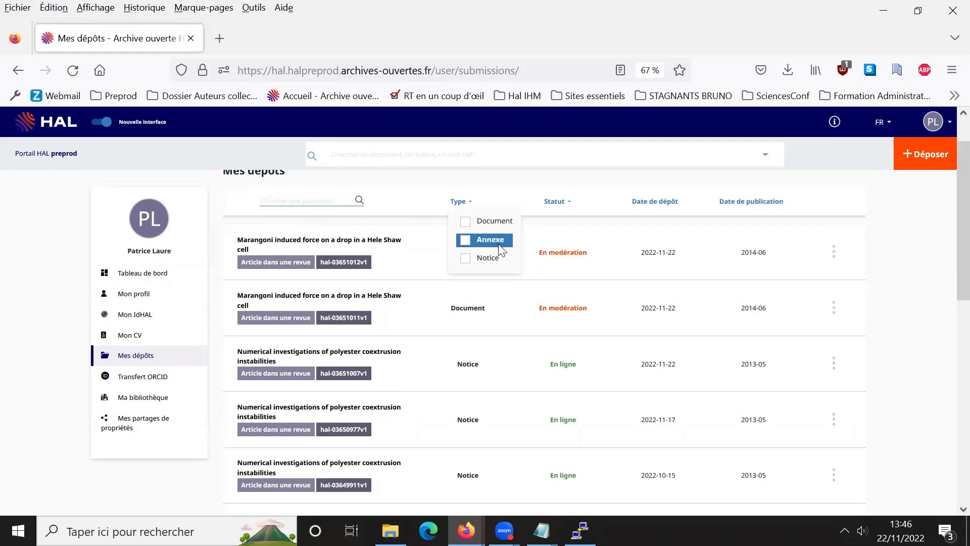
pyautogui.click(526, 194)
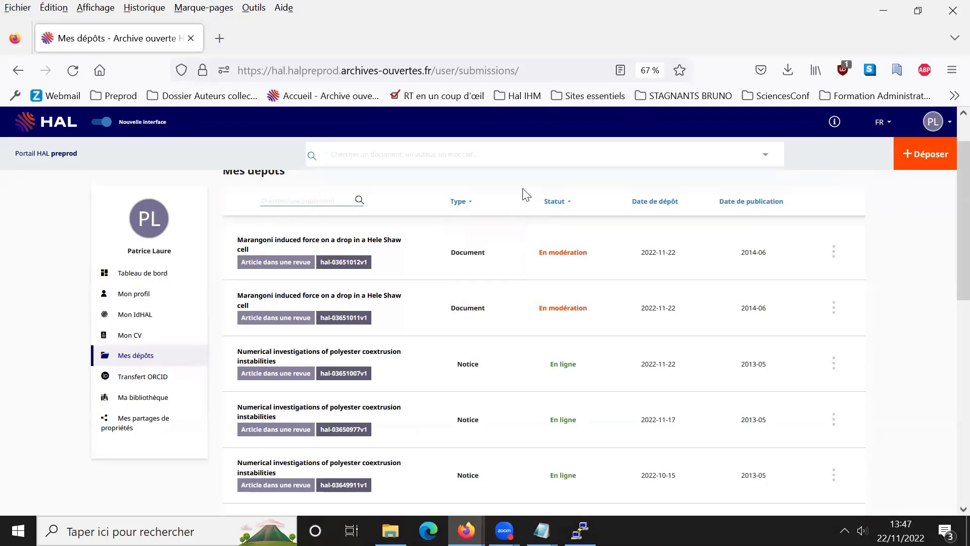
pyautogui.click(558, 207)
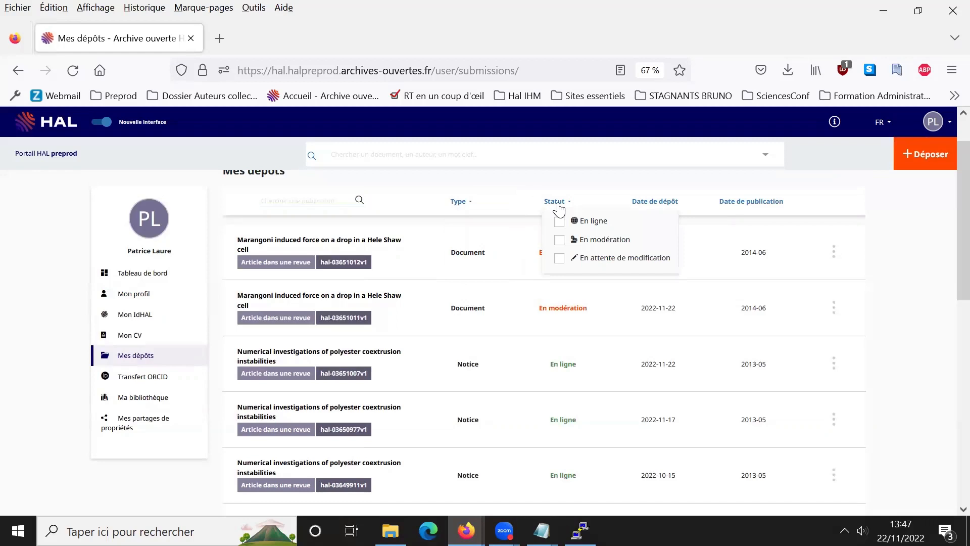
pyautogui.click(559, 207)
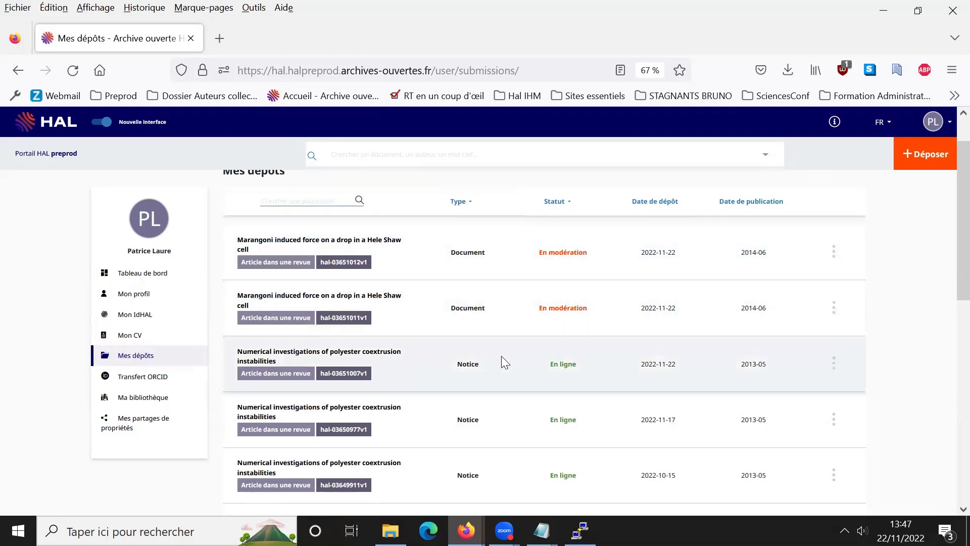
# Look through the statuses in the deposit list and the message attached to the deposit awaiting modification
pyautogui.scroll(-5, 502, 364)
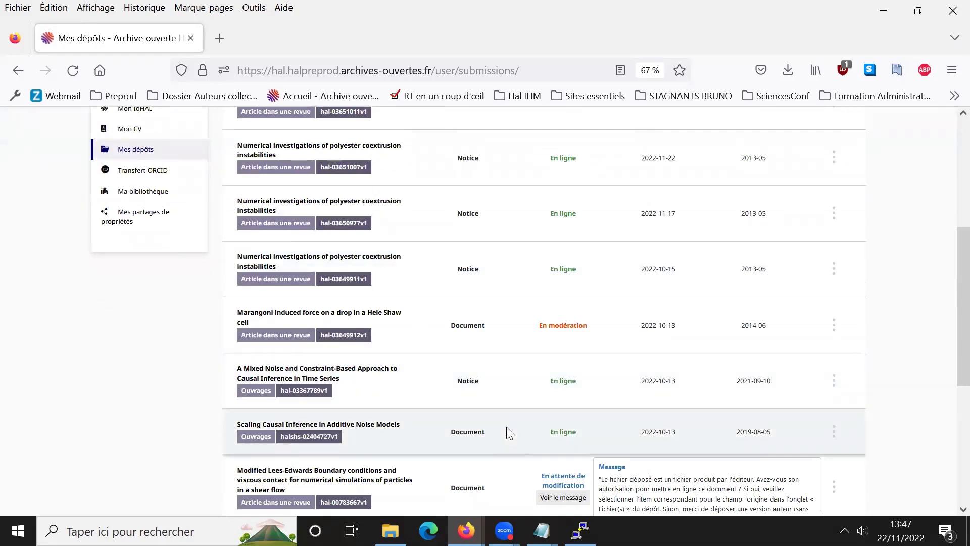
pyautogui.scroll(-3, 506, 427)
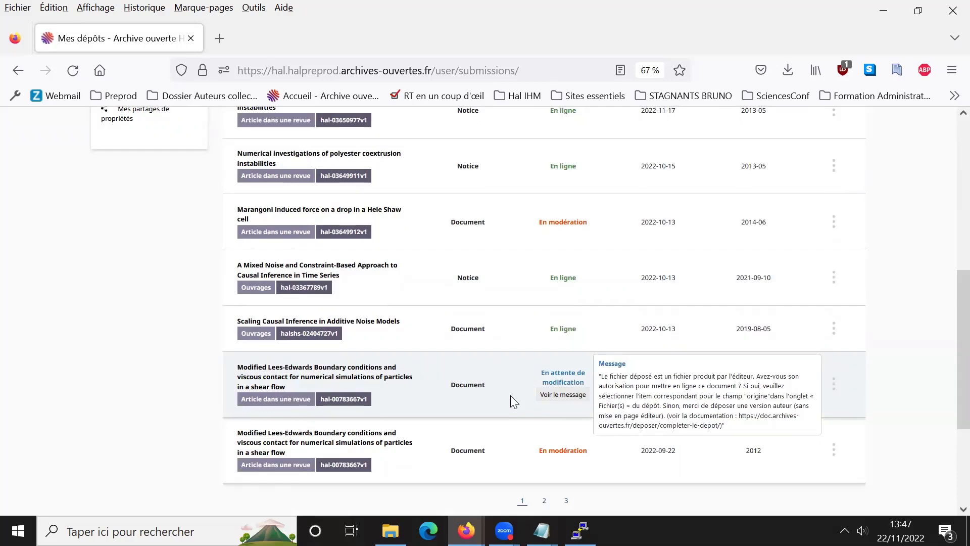
pyautogui.scroll(7, 510, 395)
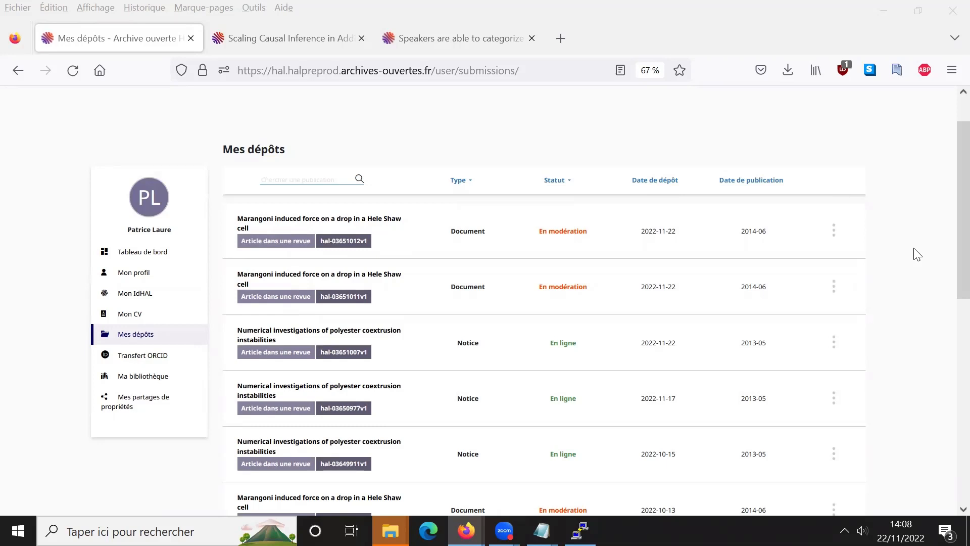
pyautogui.scroll(-3, 917, 263)
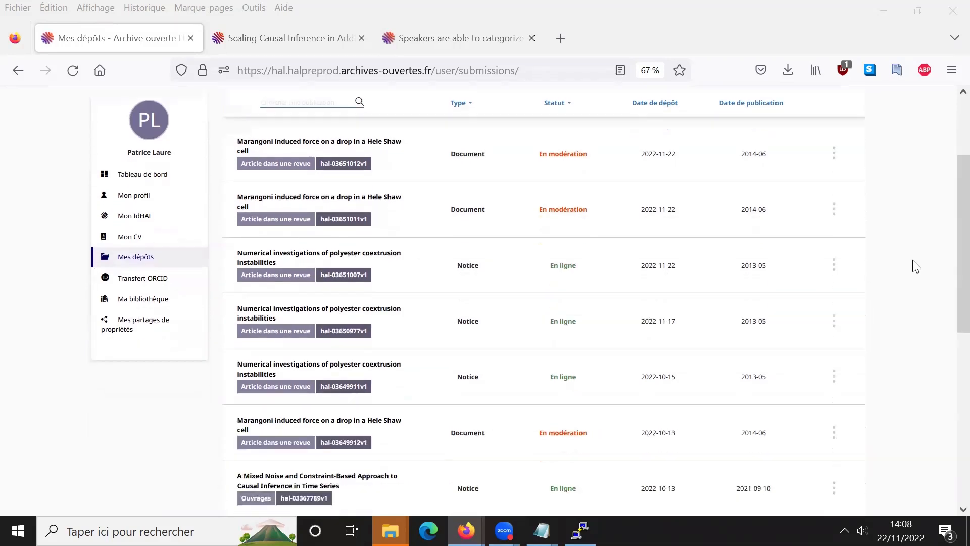
pyautogui.scroll(-3, 917, 267)
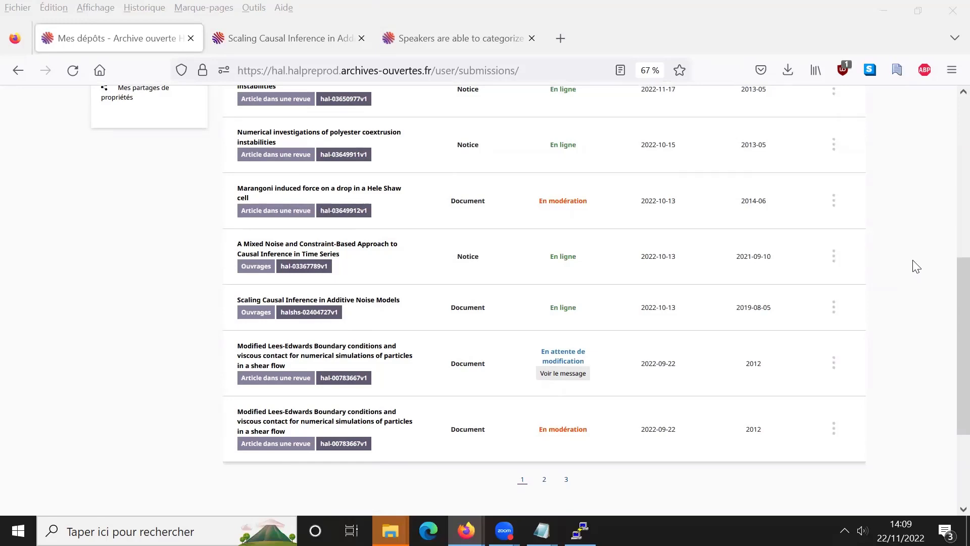
# Open the ownership sharing page and display the deposits whose ownership can be shared with other users
pyautogui.scroll(1, 917, 266)
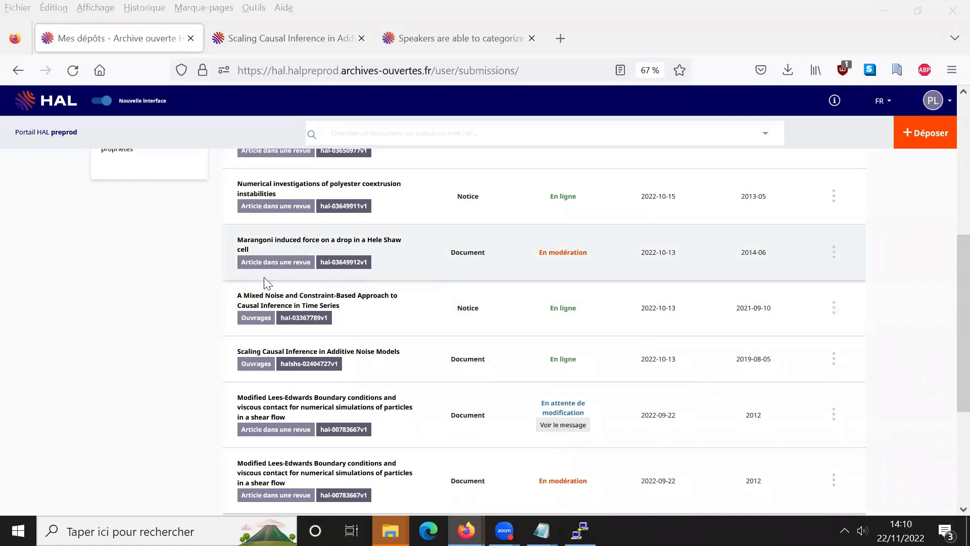
pyautogui.scroll(2, 124, 268)
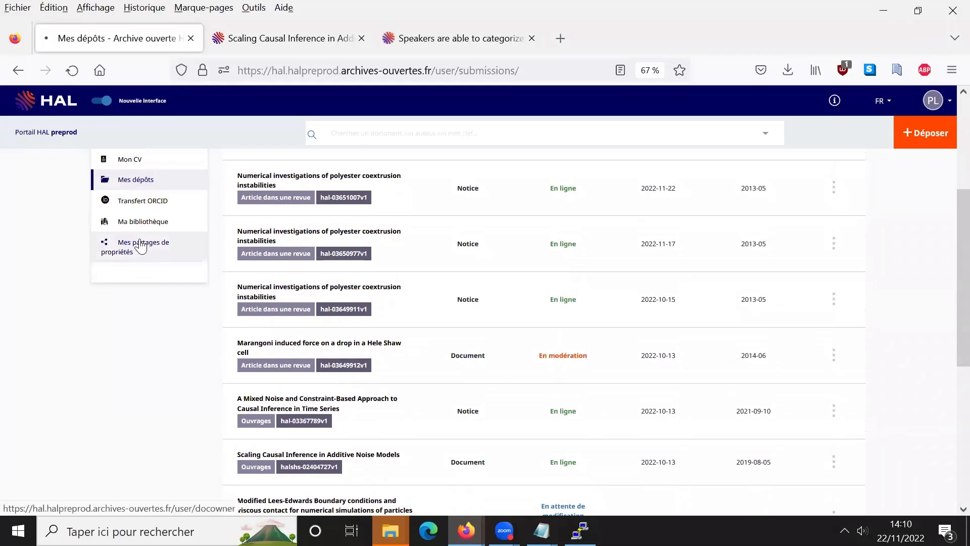
pyautogui.click(141, 246)
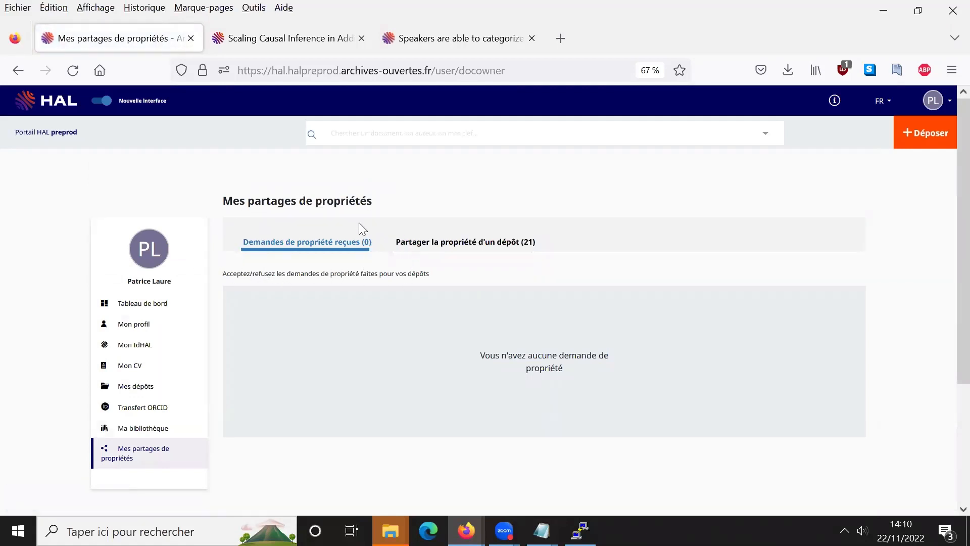
pyautogui.click(489, 252)
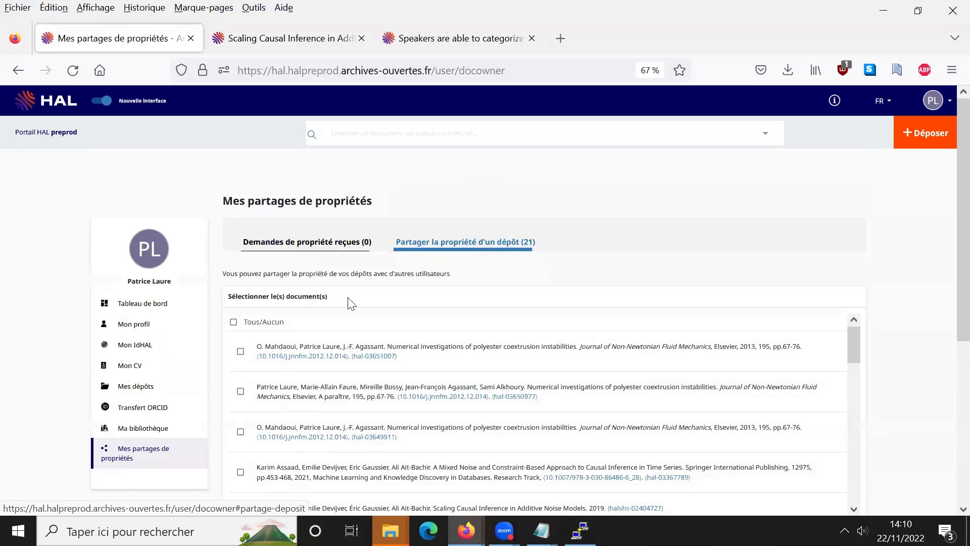
# Select the polyester coextrusion deposits hal-03651007 and hal-03650977 in the list of documents whose ownership is shared
pyautogui.scroll(-2, 272, 294)
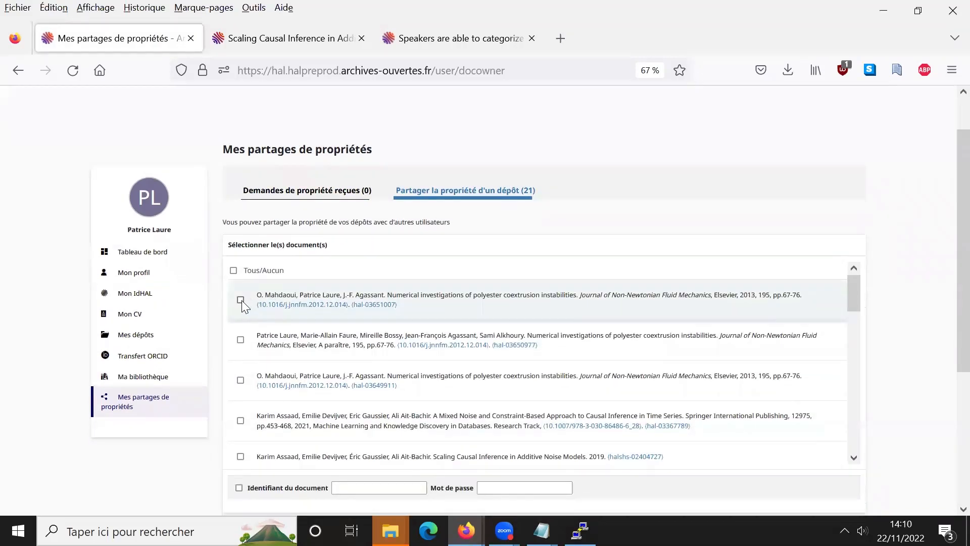
pyautogui.click(241, 299)
pyautogui.click(240, 339)
pyautogui.scroll(-3, 357, 325)
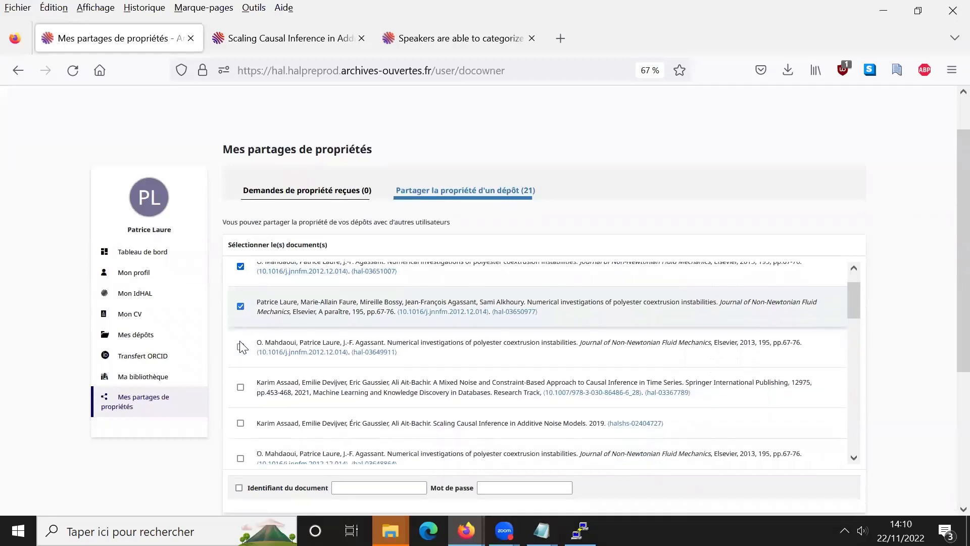
# Search for the recipient by surname and select the first matching account as the user receiving shared ownership
pyautogui.scroll(-2, 891, 353)
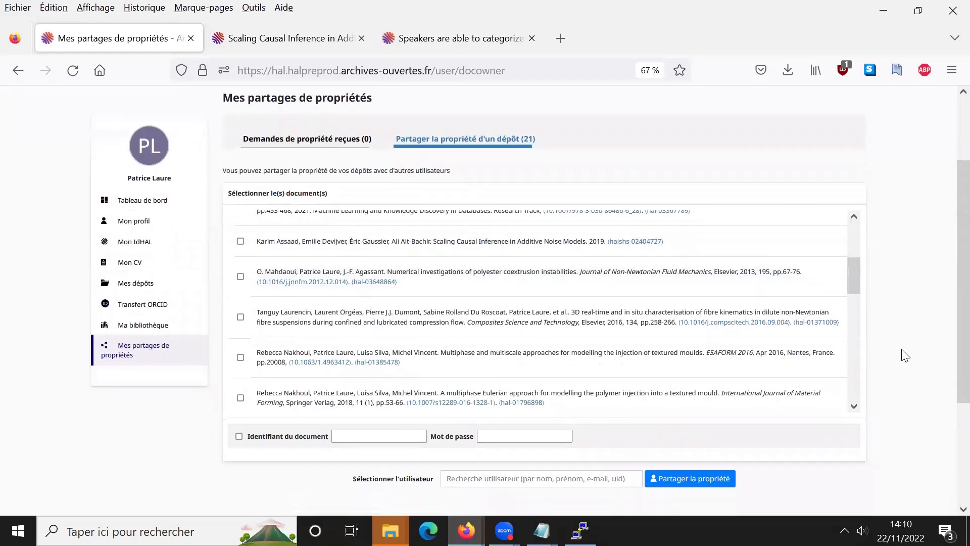
pyautogui.click(583, 478)
pyautogui.write('Meliga')
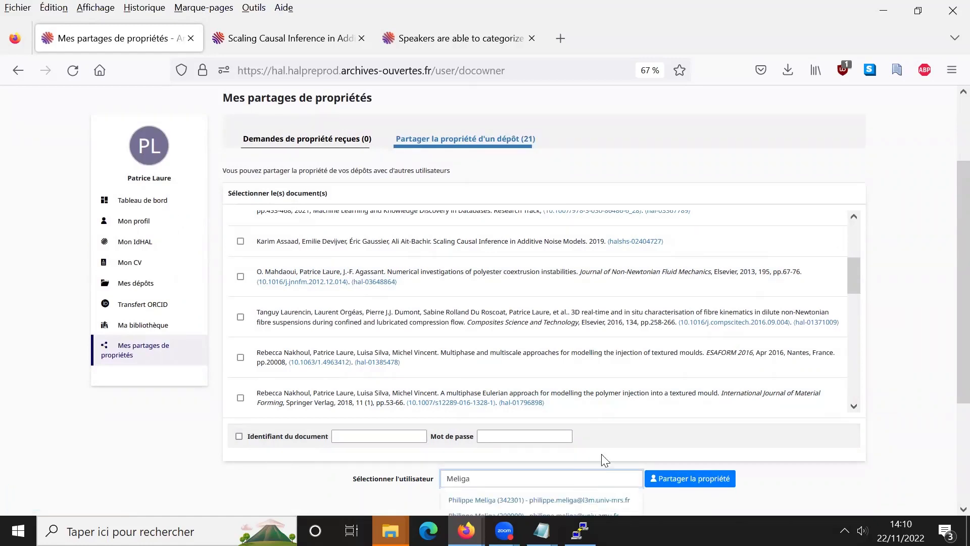
pyautogui.scroll(-2, 603, 457)
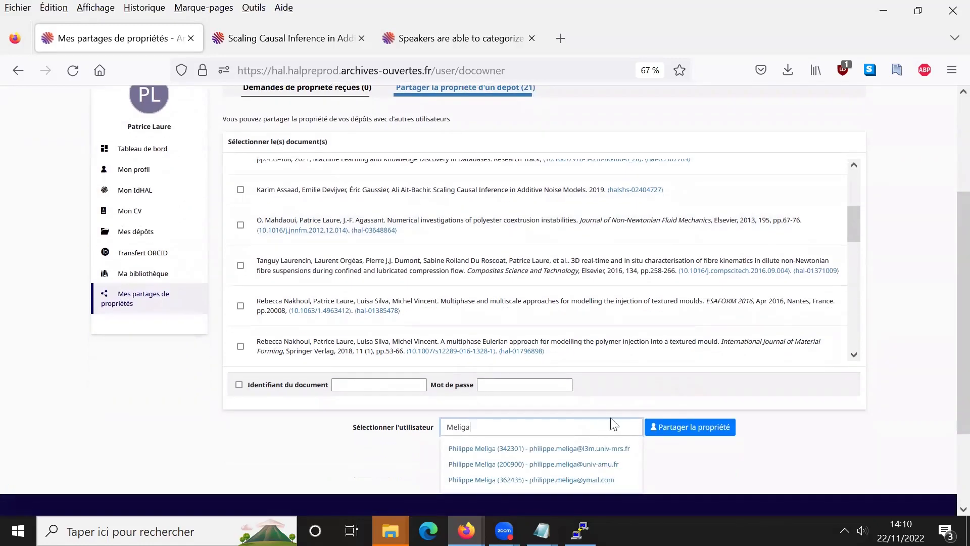
pyautogui.scroll(-2, 612, 423)
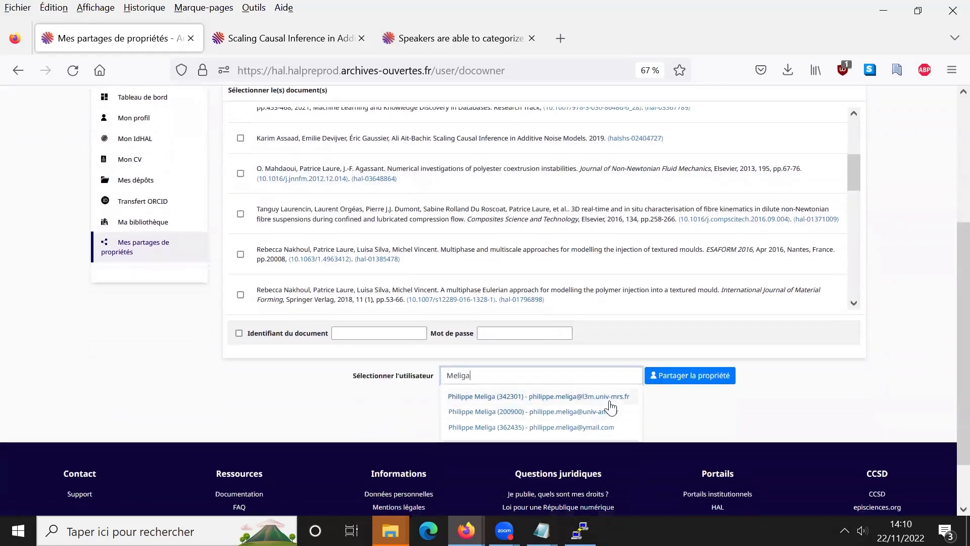
pyautogui.click(613, 397)
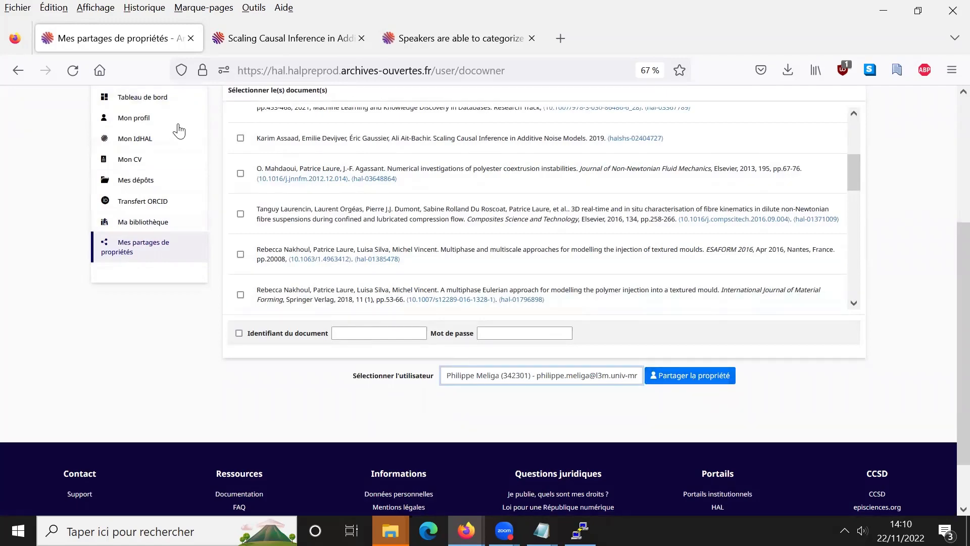
# Compare the actions offered on the Scaling Causal Inference record, including ownership sharing, with those on the Speakers are able to categorize vowels record
pyautogui.click(296, 43)
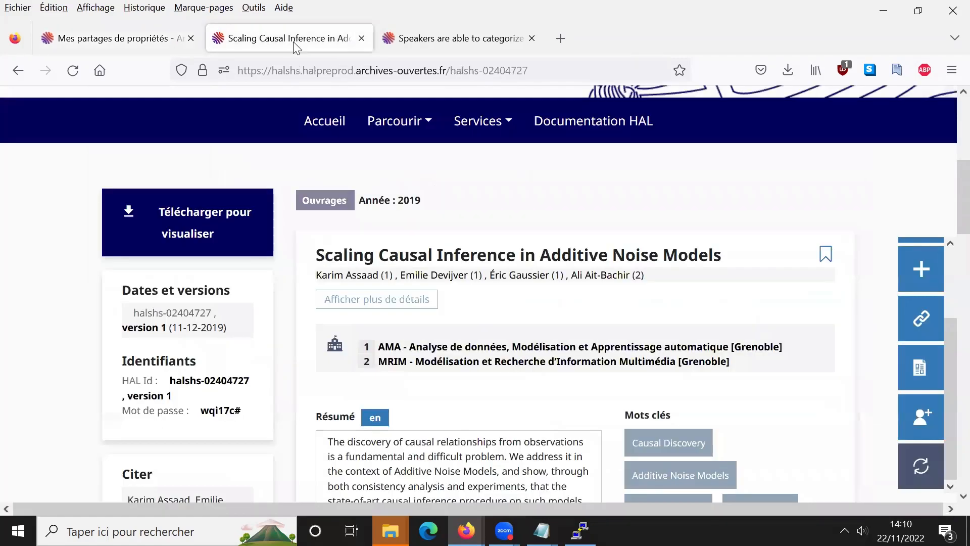
pyautogui.moveTo(921, 318)
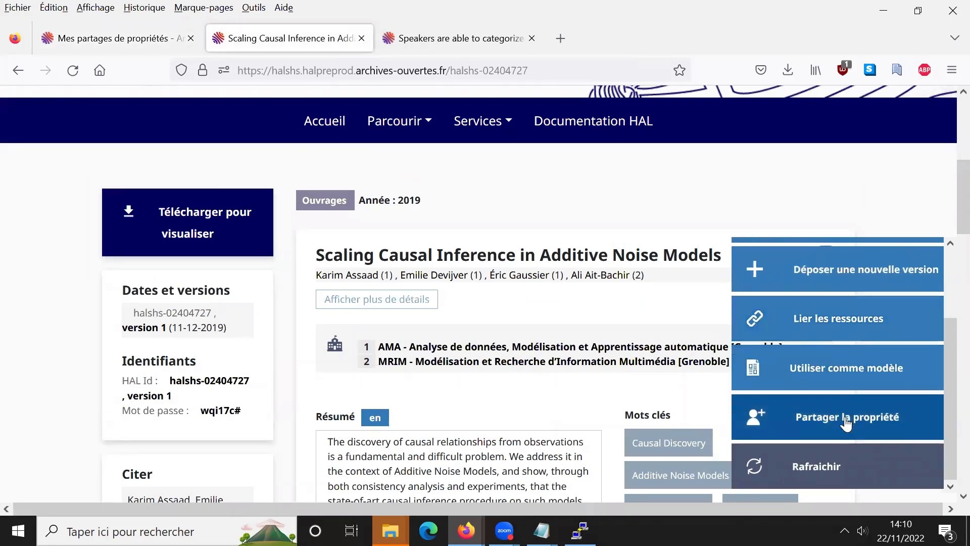
pyautogui.click(470, 42)
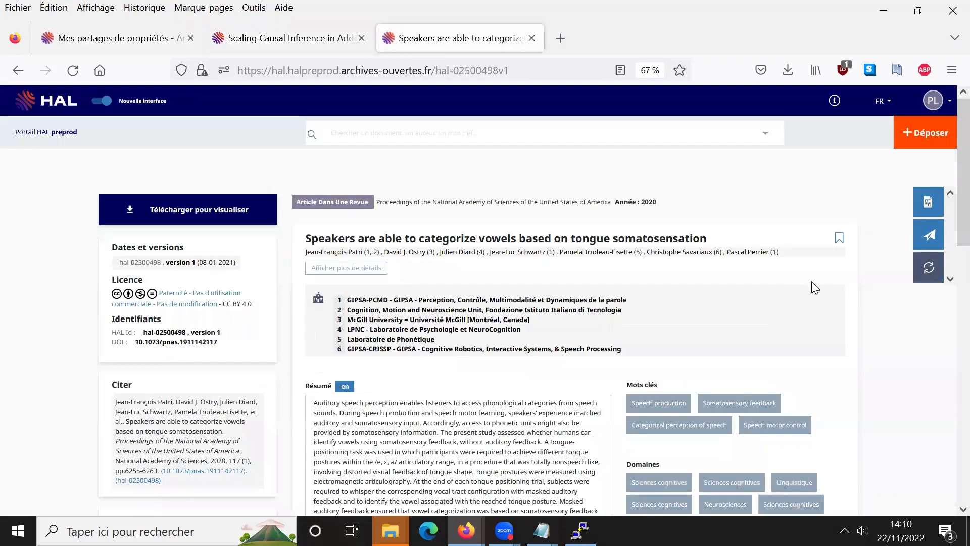
pyautogui.moveTo(904, 248)
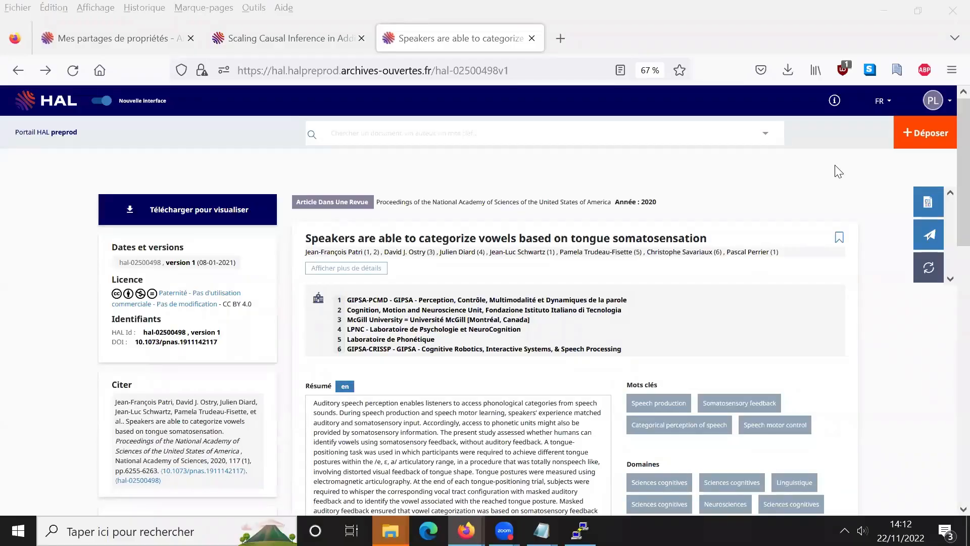
# Open the dashboard and display both the deposit trend and the consultation and download trend by year
pyautogui.click(935, 100)
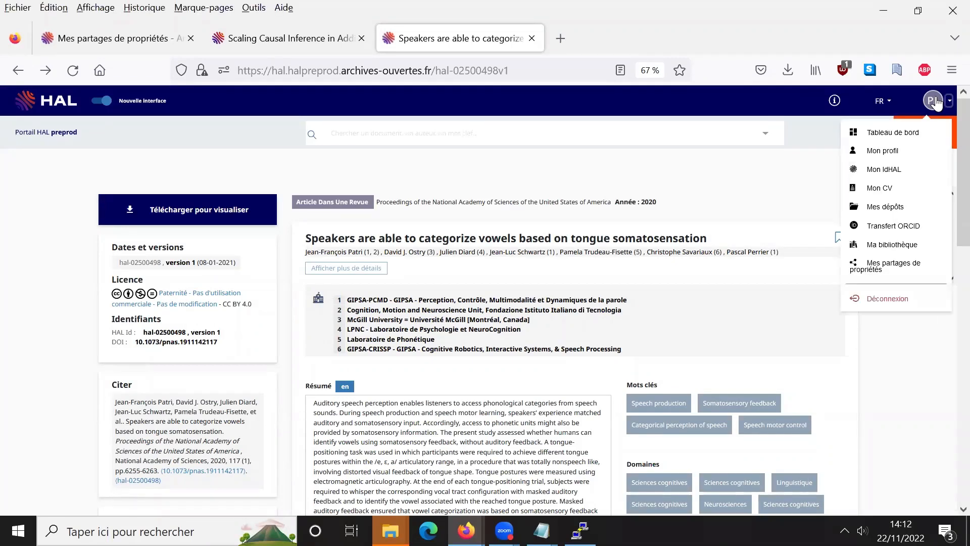
pyautogui.click(901, 132)
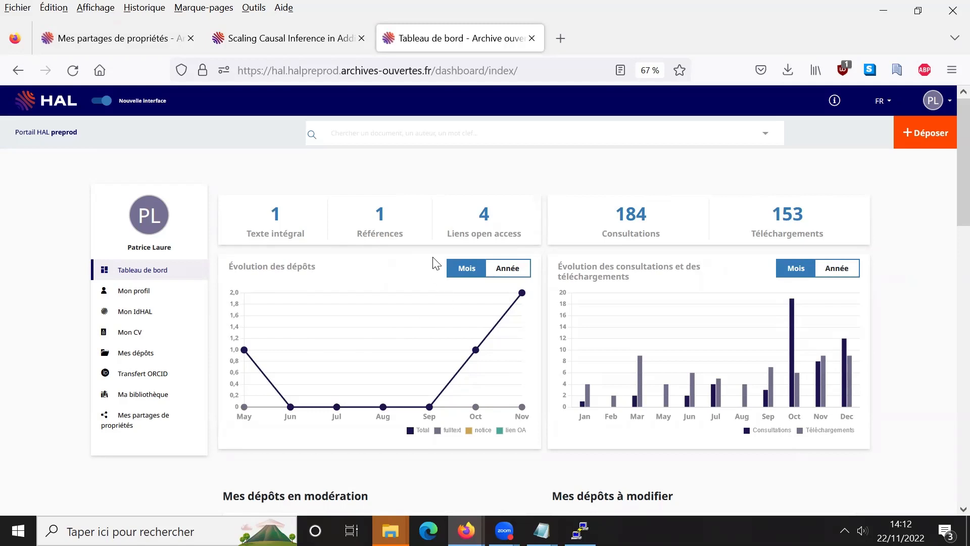
pyautogui.click(508, 274)
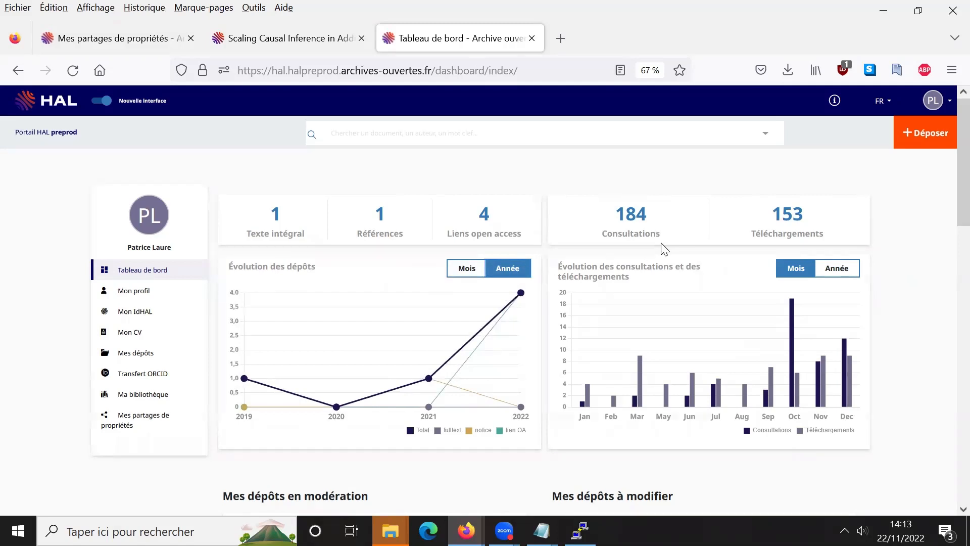
pyautogui.click(839, 278)
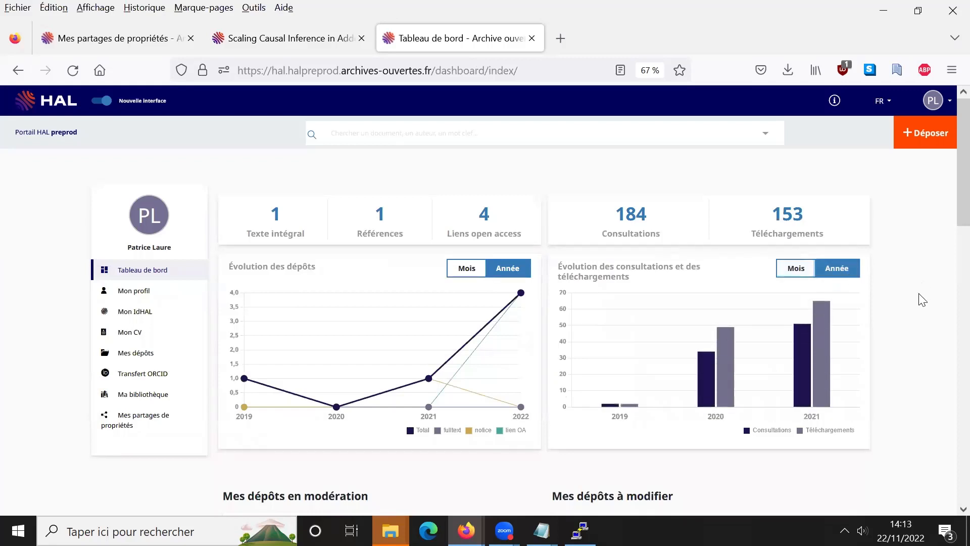
# Look through the dashboard's deposits in moderation, deposits to modify and latest deposits, including the actions available for a deposit
pyautogui.scroll(-6, 922, 300)
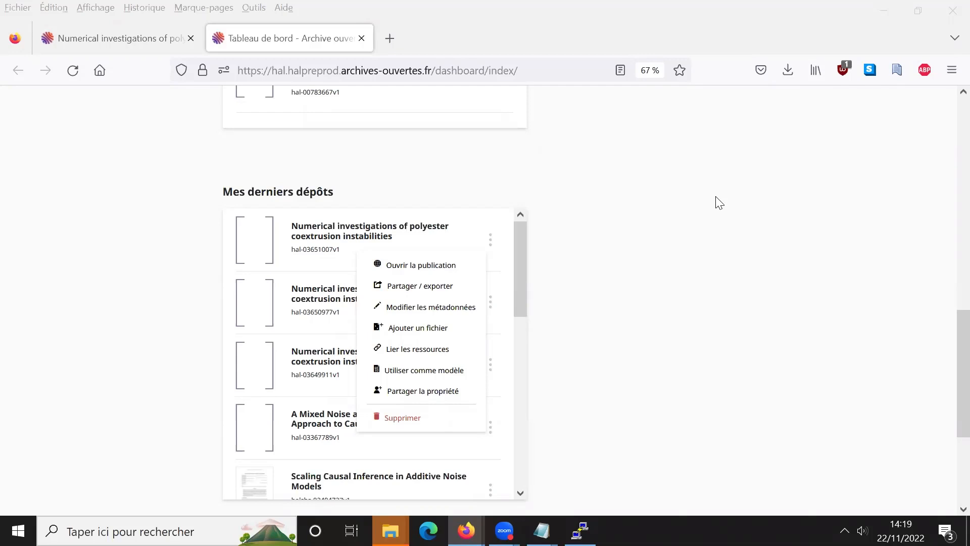
pyautogui.scroll(3, 116, 228)
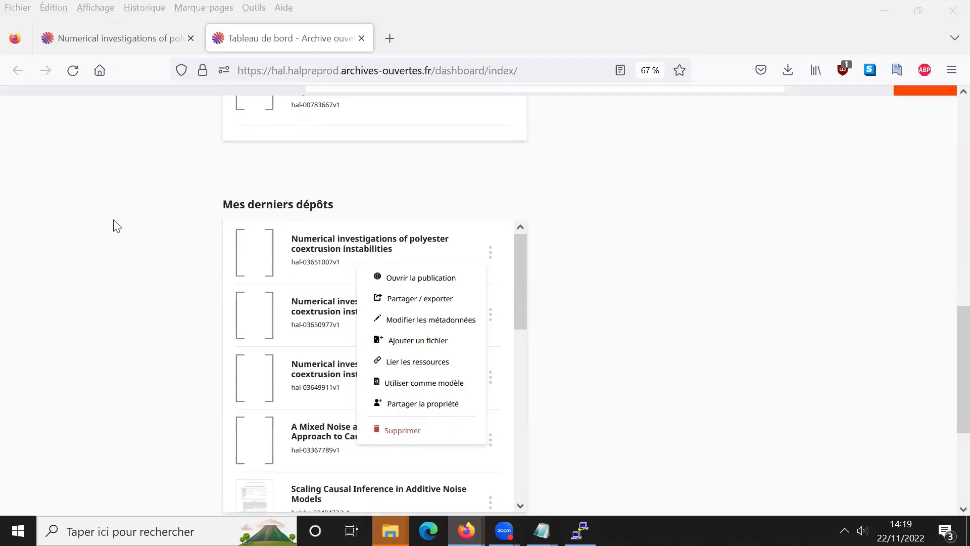
pyautogui.scroll(5, 130, 251)
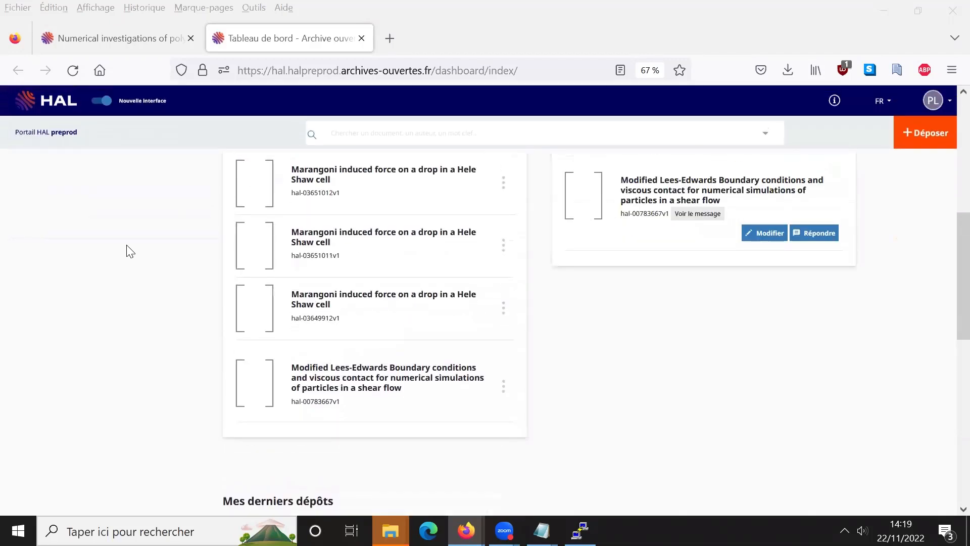
pyautogui.scroll(3, 130, 251)
pyautogui.scroll(4, 145, 305)
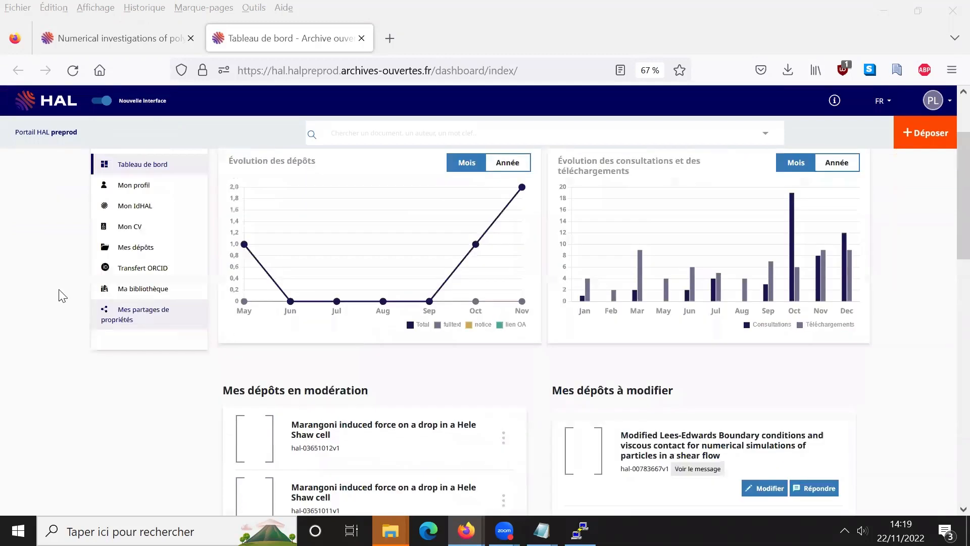
pyautogui.scroll(1, 64, 289)
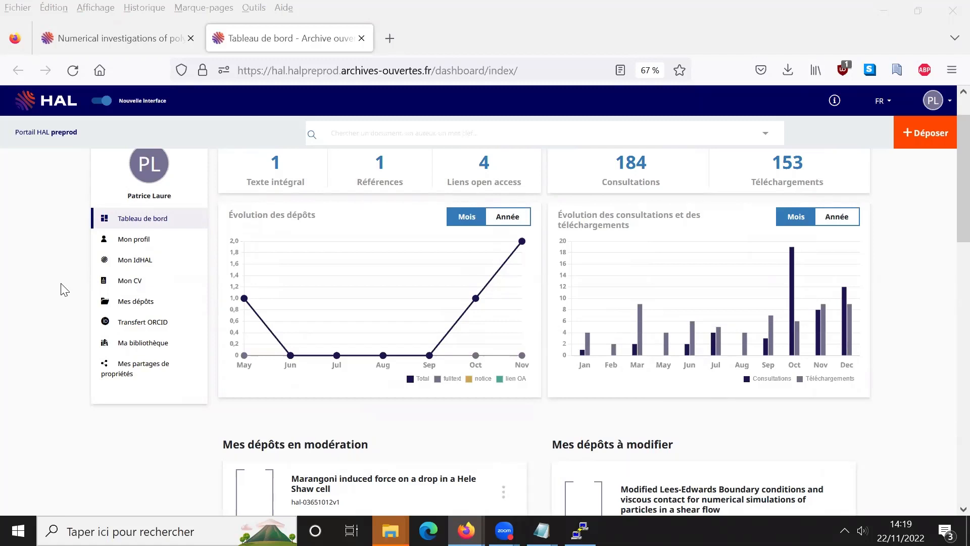
# Sign in to ORCID from the HAL-to-ORCID transfer page with the saved e-mail and password, and authorize HAL's access to the account
pyautogui.click(176, 329)
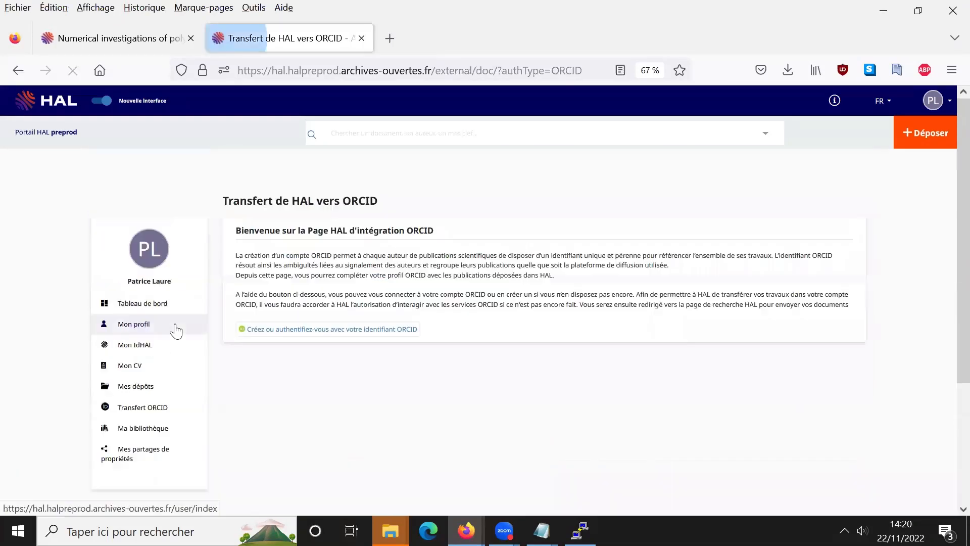
pyautogui.click(385, 330)
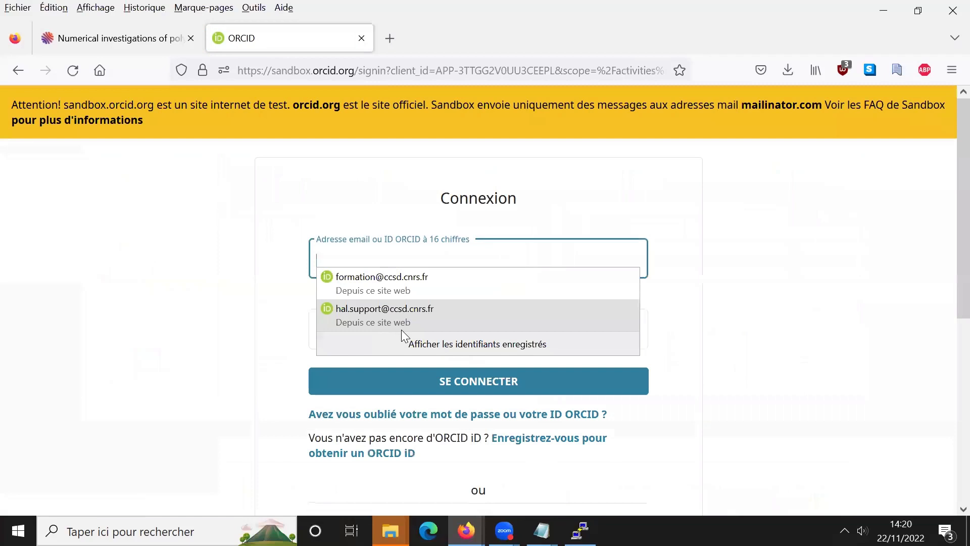
pyautogui.click(447, 284)
pyautogui.click(470, 380)
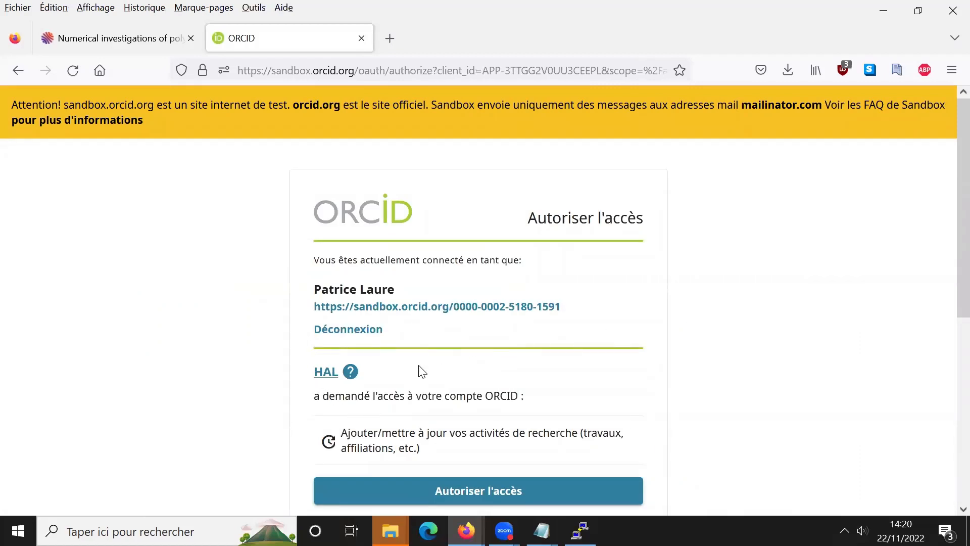
pyautogui.scroll(-3, 418, 371)
pyautogui.click(357, 413)
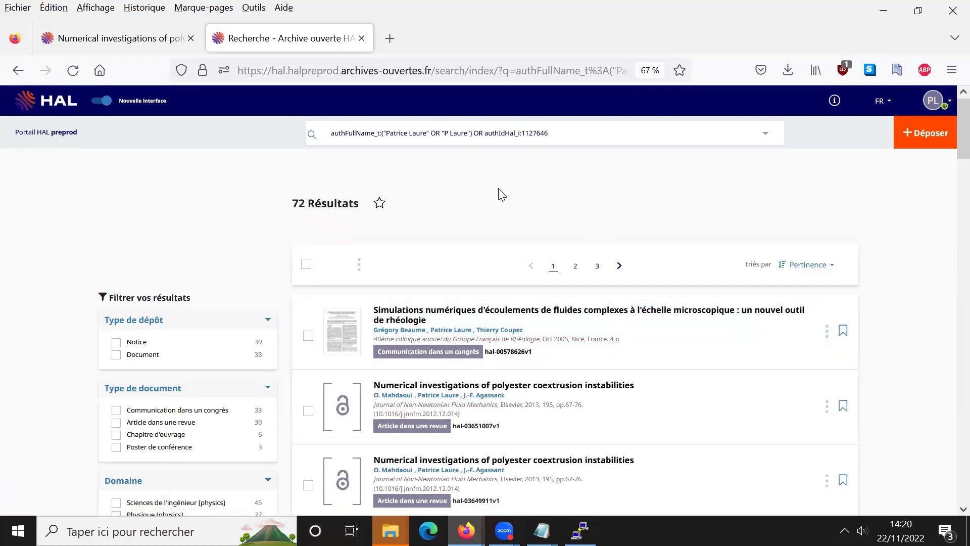
# Select the first two publications, hal-00578626v1 and hal-03651007v1, in the search results and open the actions for the selection
pyautogui.scroll(-2, 394, 318)
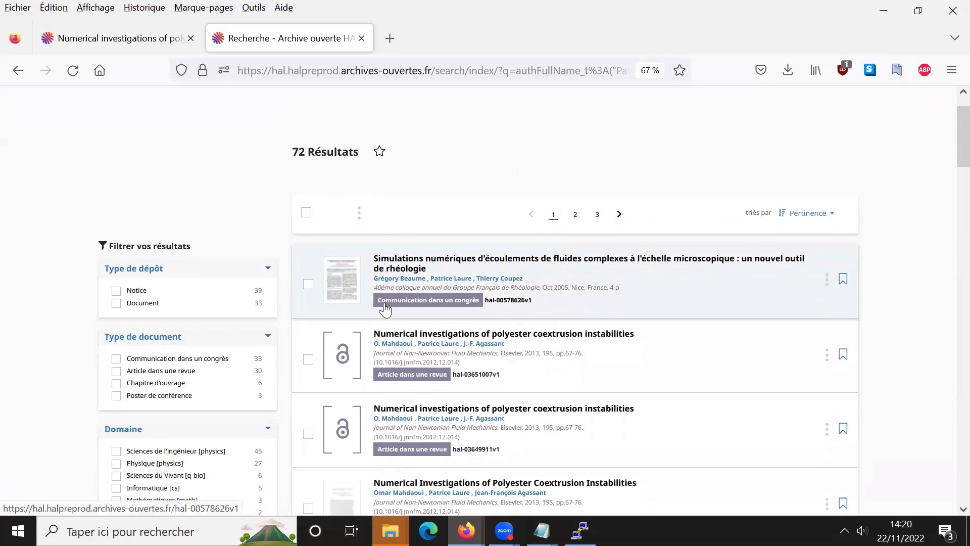
pyautogui.click(308, 284)
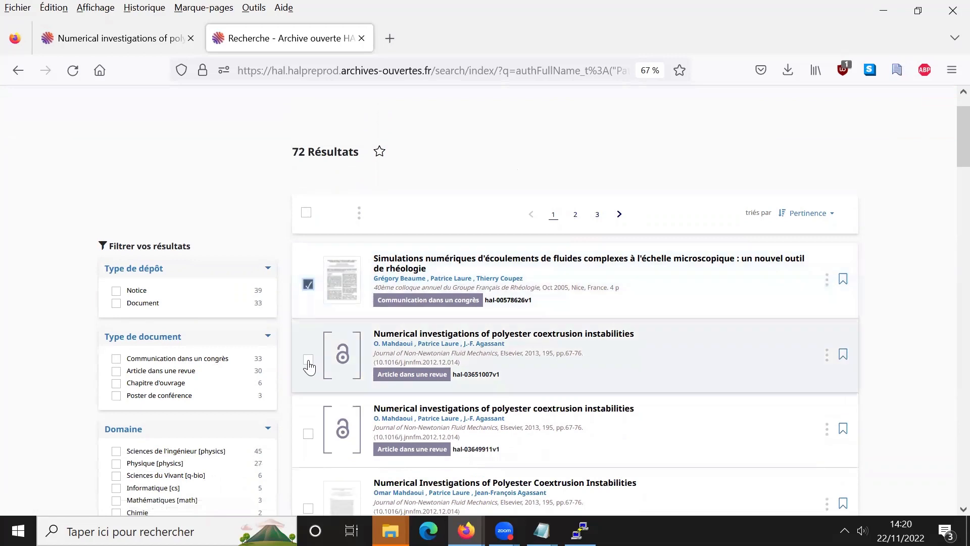
pyautogui.click(308, 362)
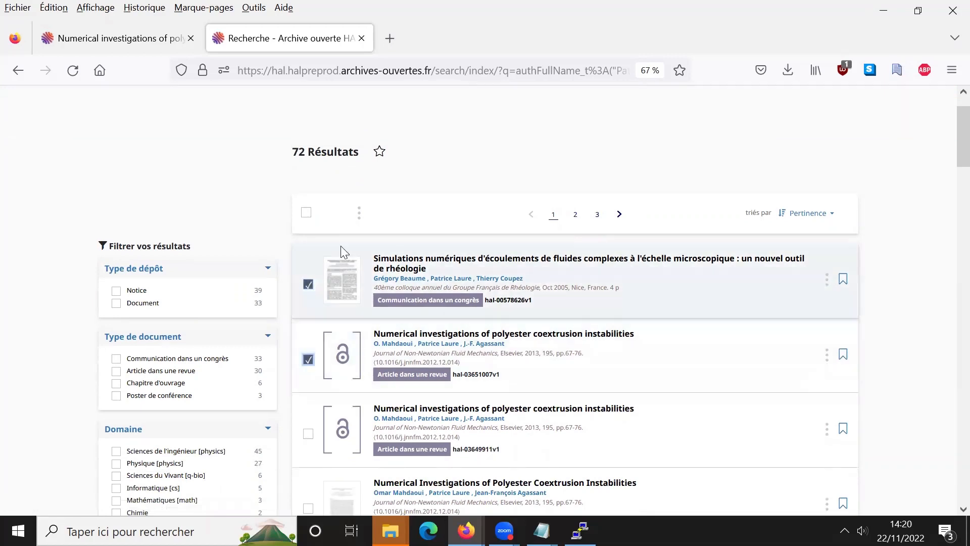
pyautogui.click(359, 213)
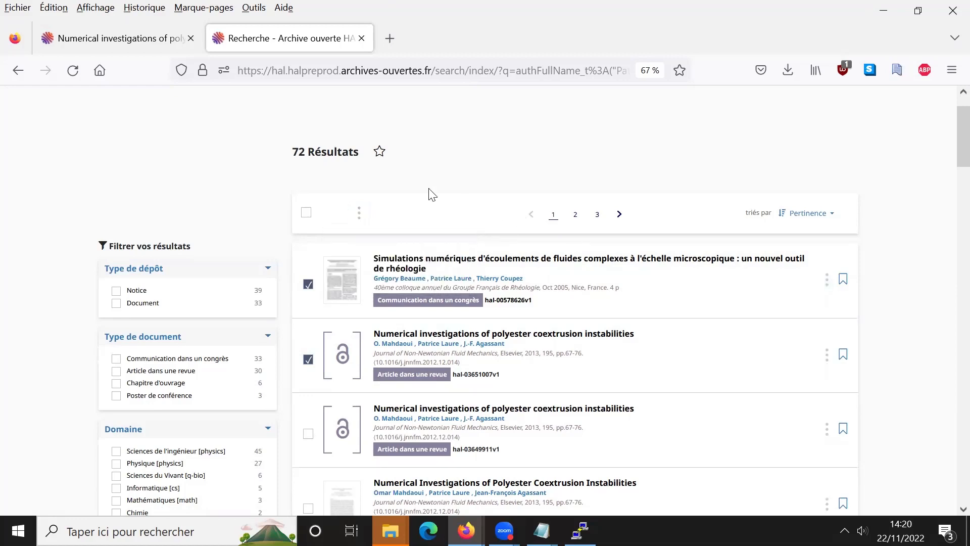
# Return to the hal-03651007 record on polyester coextrusion instabilities and refresh it with the record's own Rafraîchir action
pyautogui.click(78, 40)
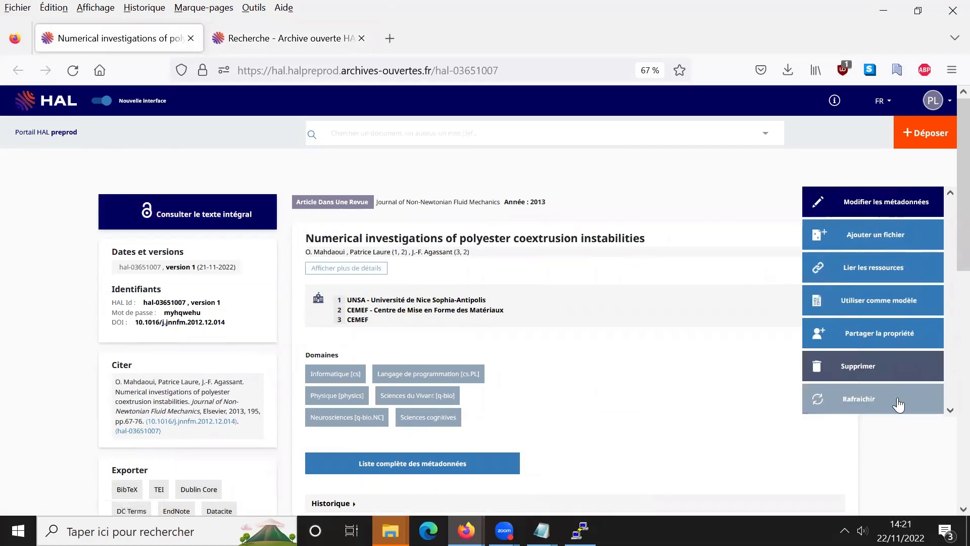
pyautogui.click(897, 403)
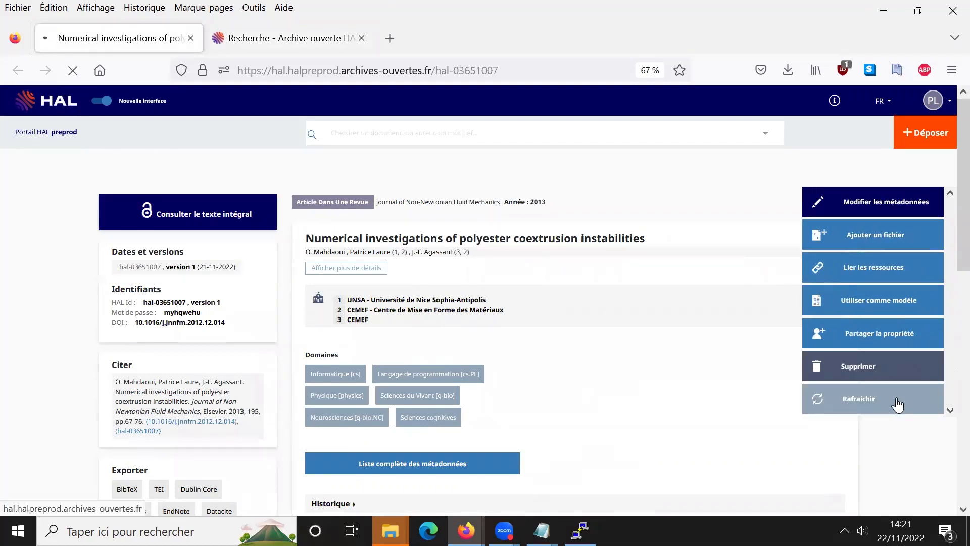